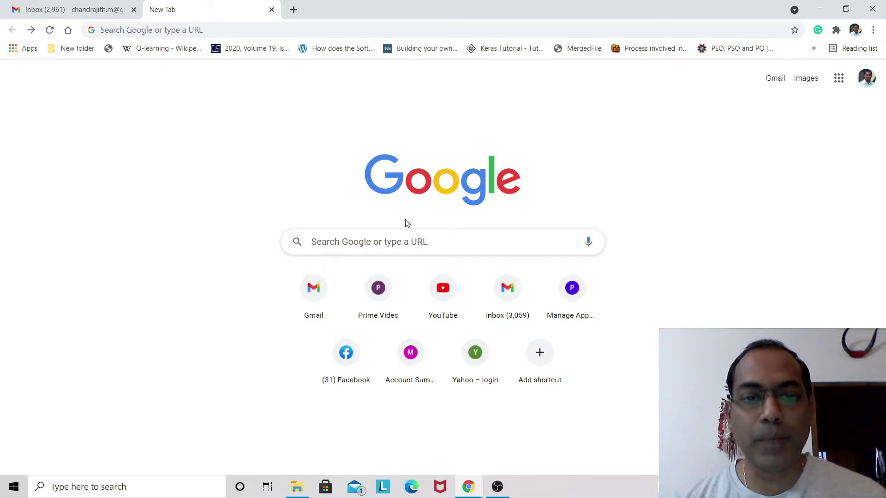
- Search Google for xampp and open the XAMPP Installers and Downloads for Apache Friends page
{"action": "left_click", "coordinate": [362, 238]}
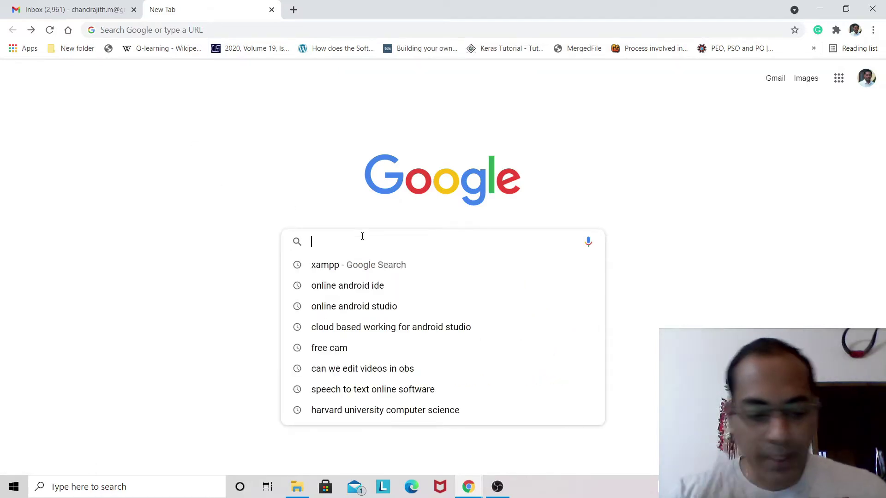
{"action": "type", "text": "xampp"}
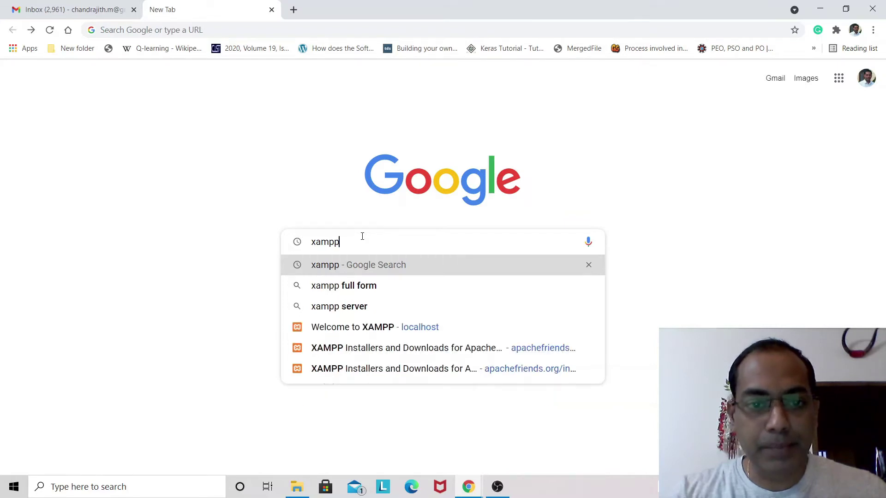
{"action": "key", "text": "Return"}
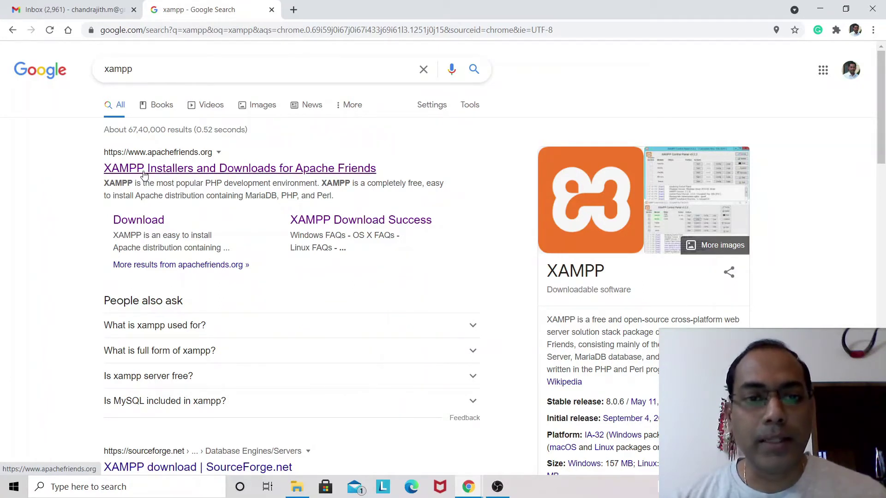
{"action": "left_click", "coordinate": [174, 169]}
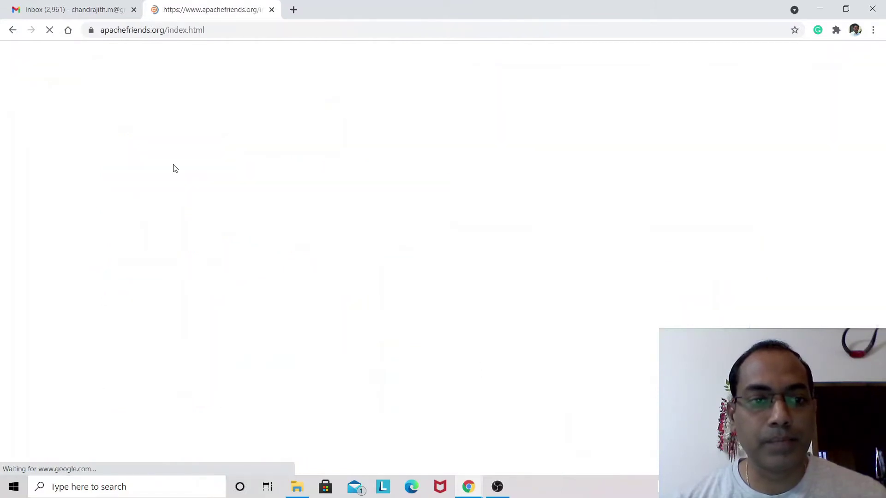
- Download XAMPP for Windows 8.0.6 (PHP 8.0.6) and keep the installer file
{"action": "scroll", "coordinate": [359, 266], "scroll_direction": "down", "scroll_amount": 2}
{"action": "scroll", "coordinate": [361, 266], "scroll_direction": "up", "scroll_amount": 3}
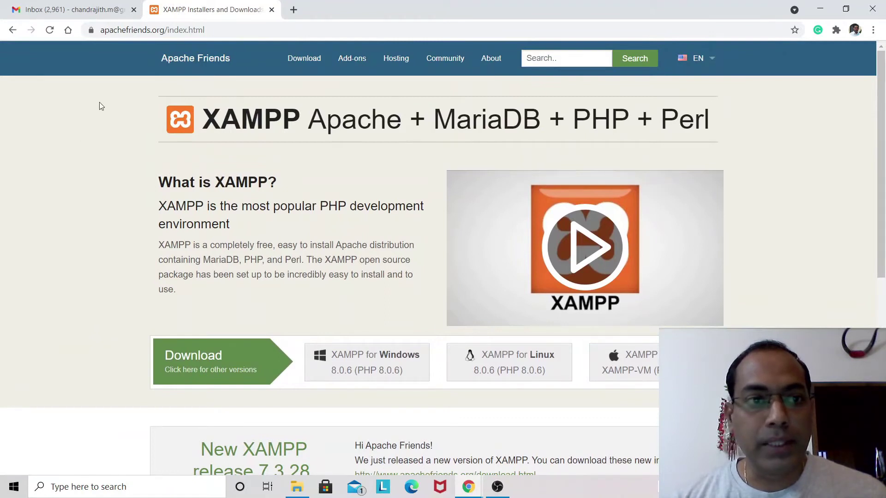
{"action": "scroll", "coordinate": [304, 222], "scroll_direction": "down", "scroll_amount": 1}
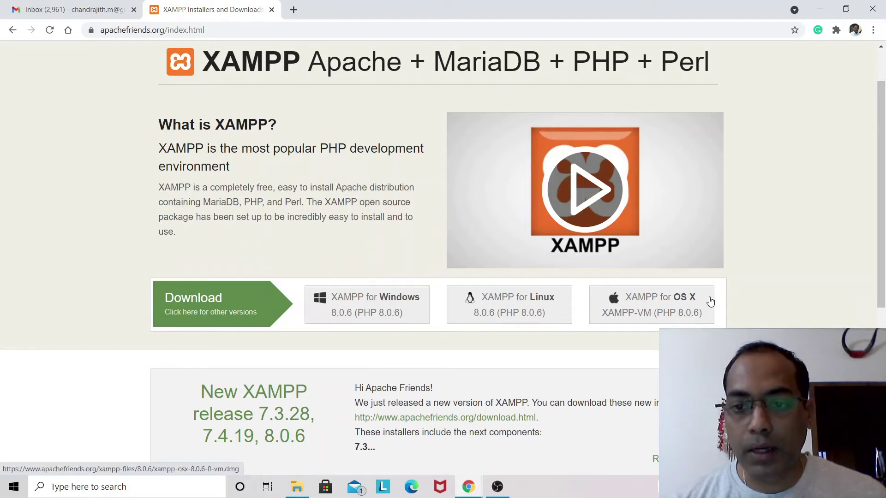
{"action": "left_click", "coordinate": [390, 305]}
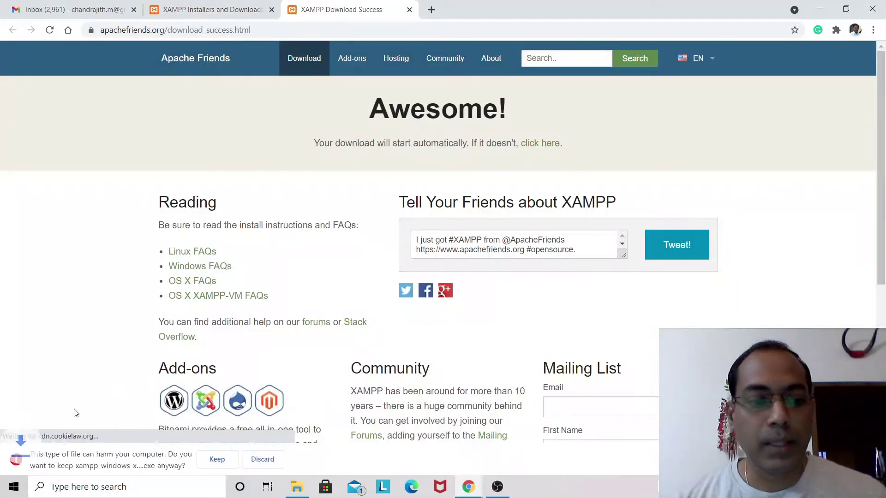
{"action": "left_click", "coordinate": [217, 459]}
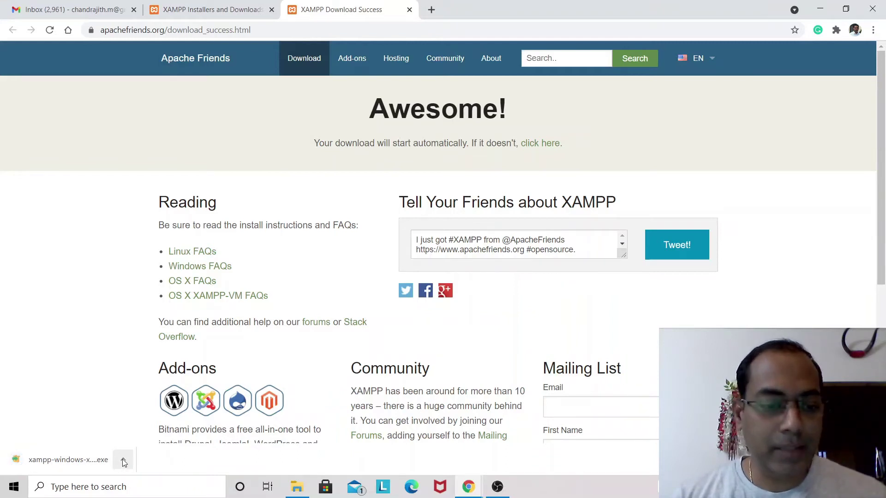
- Run the downloaded xampp-windows-x64-8.0.6-0-VS16-installer from its folder, continuing past the antivirus question and the UAC warning
{"action": "left_click", "coordinate": [123, 458]}
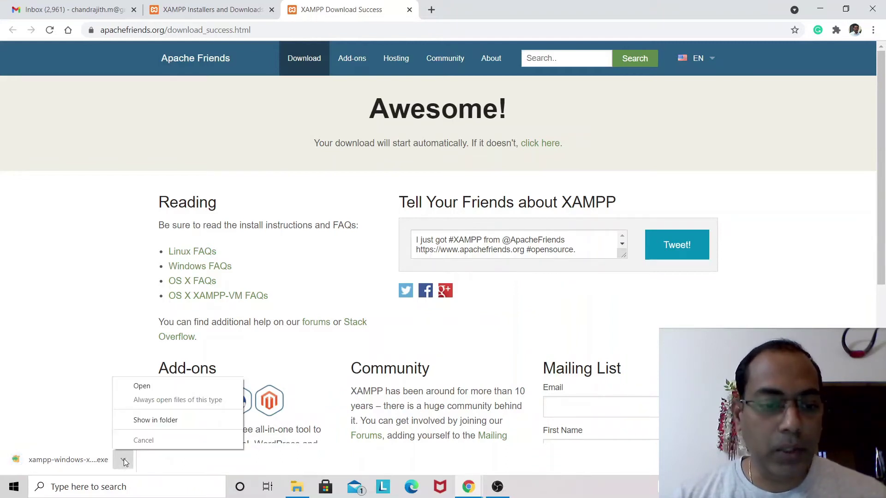
{"action": "left_click", "coordinate": [147, 421]}
{"action": "double_click", "coordinate": [329, 121]}
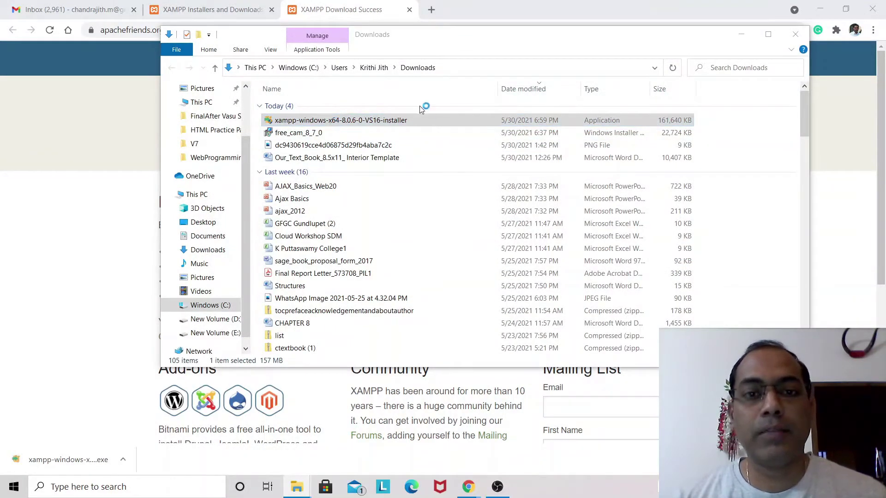
{"action": "left_click", "coordinate": [424, 120]}
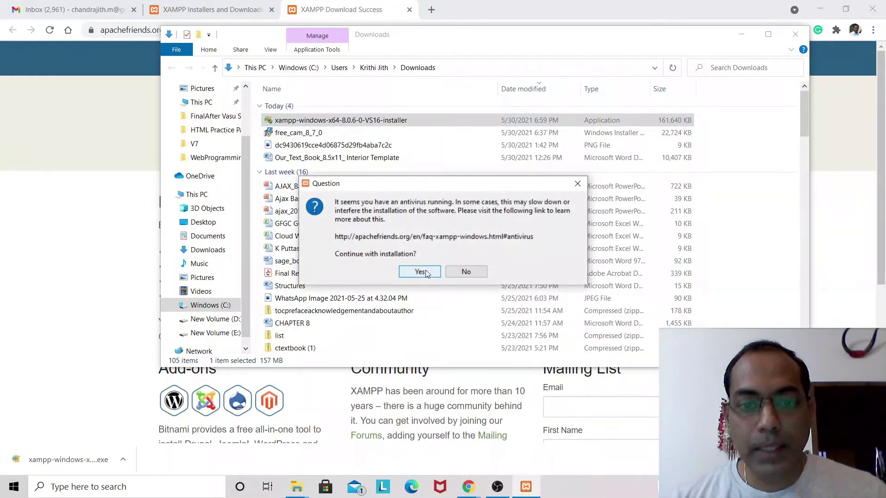
{"action": "left_click", "coordinate": [426, 273]}
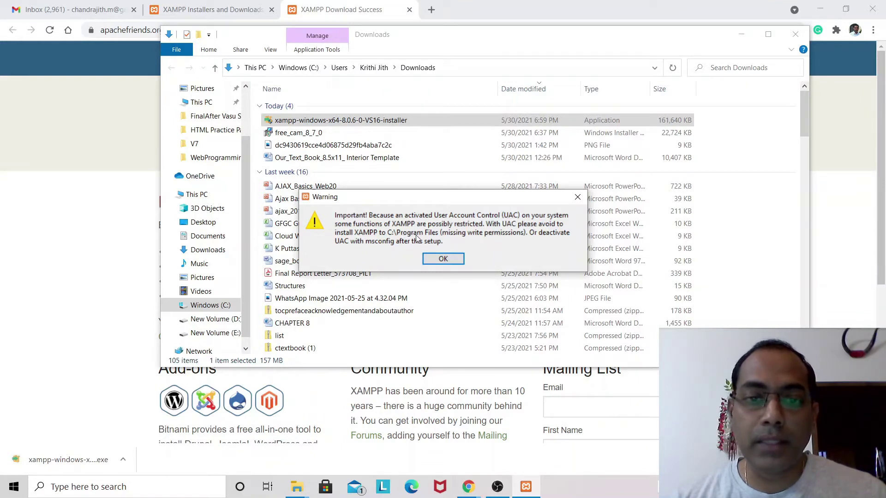
{"action": "left_click", "coordinate": [444, 260]}
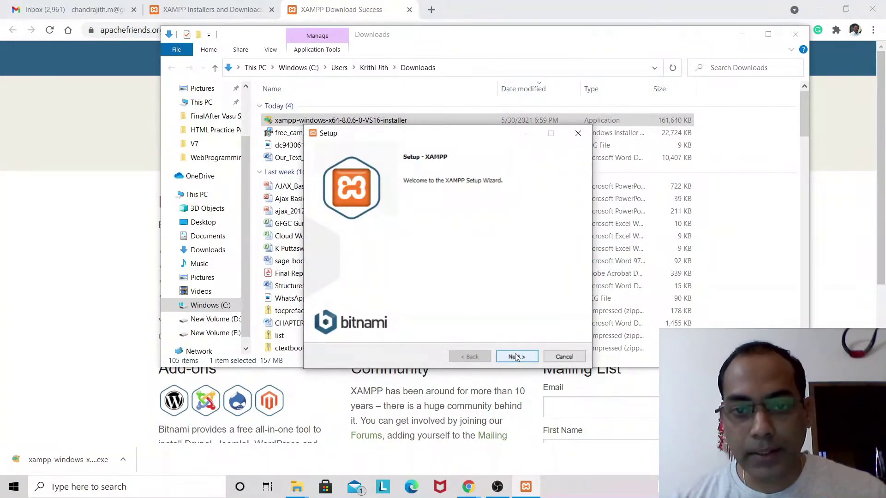
- Keep all default components in the XAMPP setup wizard and set the installation folder to d:\xampp
{"action": "left_click", "coordinate": [515, 358]}
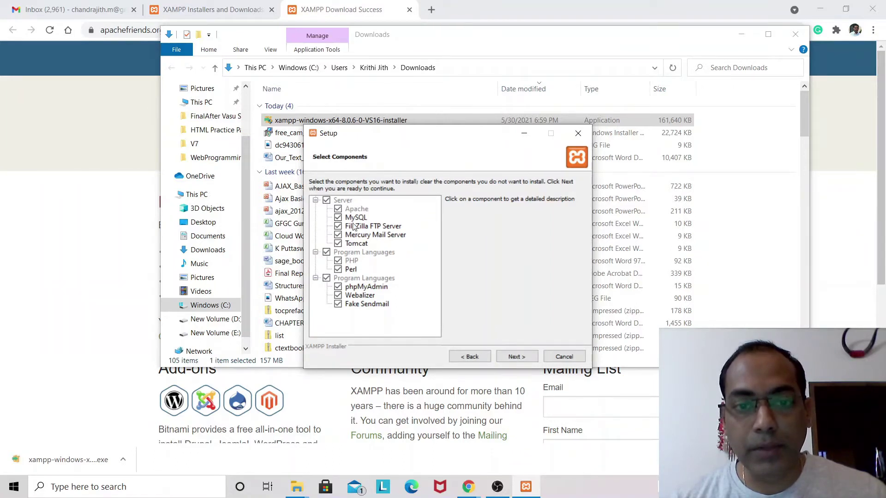
{"action": "left_click", "coordinate": [511, 357]}
{"action": "left_click", "coordinate": [355, 201]}
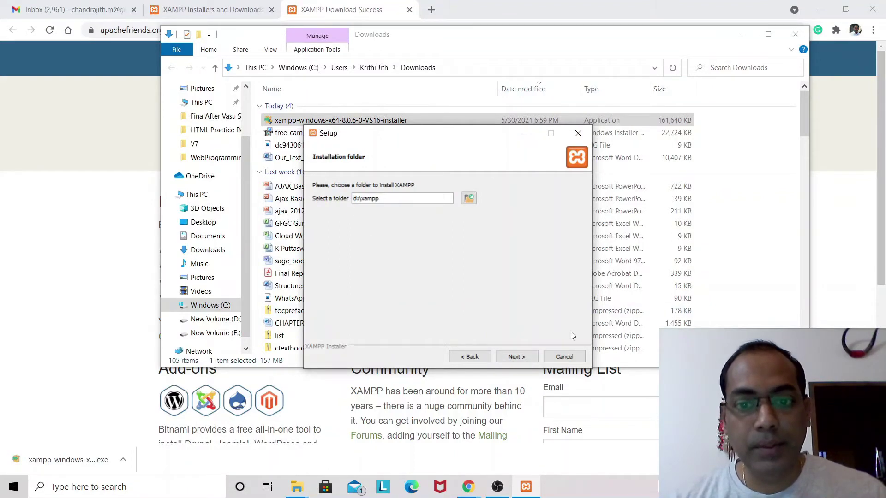
{"action": "left_click", "coordinate": [516, 357]}
- Minimize the open windows and open the xampp folder on New Volume (D:) from This PC
{"action": "left_click", "coordinate": [739, 35]}
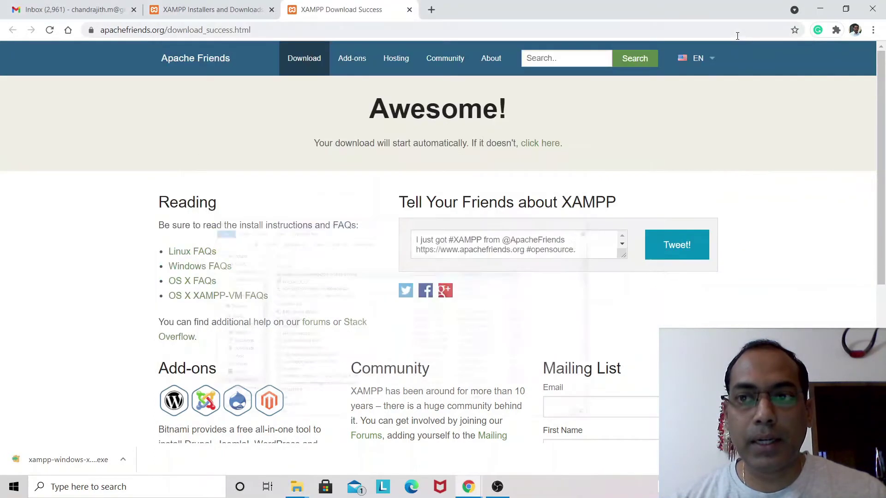
{"action": "left_click", "coordinate": [820, 9]}
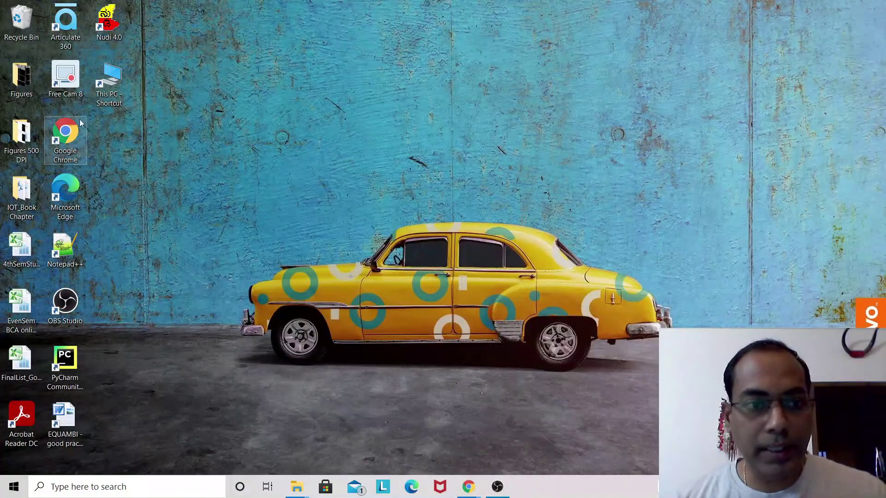
{"action": "double_click", "coordinate": [111, 95]}
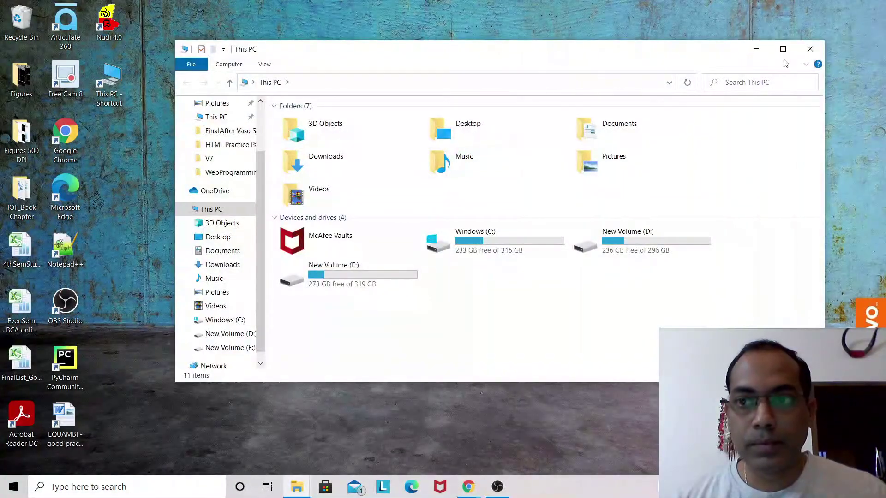
{"action": "left_click", "coordinate": [783, 49]}
{"action": "double_click", "coordinate": [510, 156]}
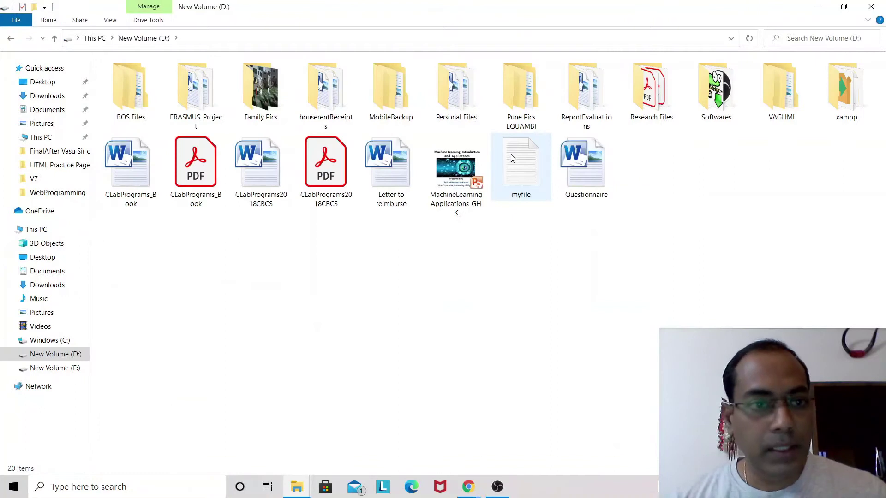
{"action": "left_click", "coordinate": [856, 106]}
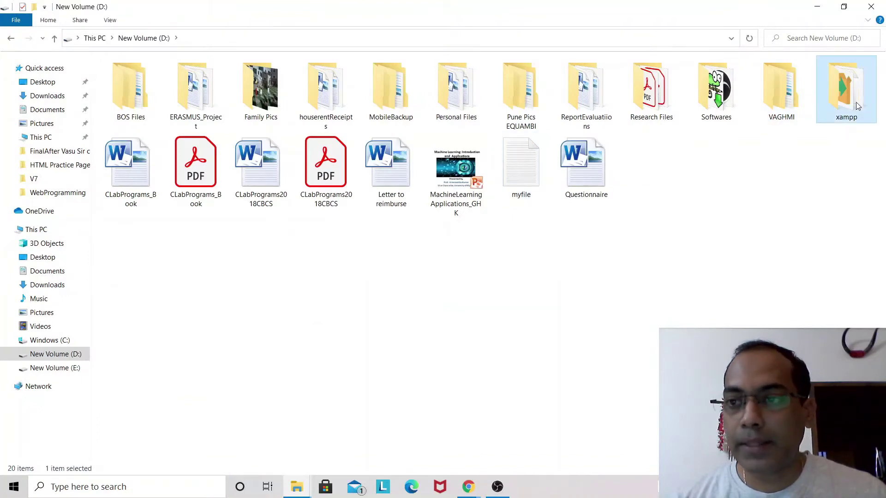
{"action": "double_click", "coordinate": [856, 105]}
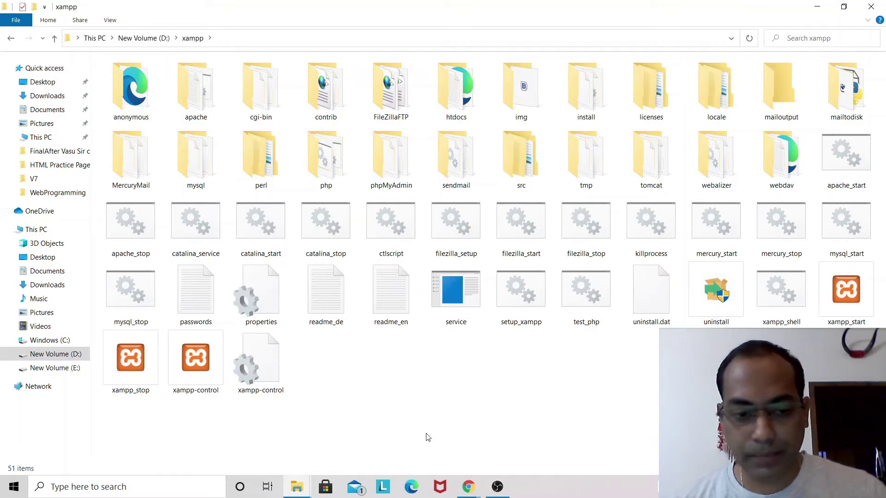
- Launch xampp-control, start the Apache and MySQL modules, and check their status messages in the log
{"action": "left_click", "coordinate": [193, 367]}
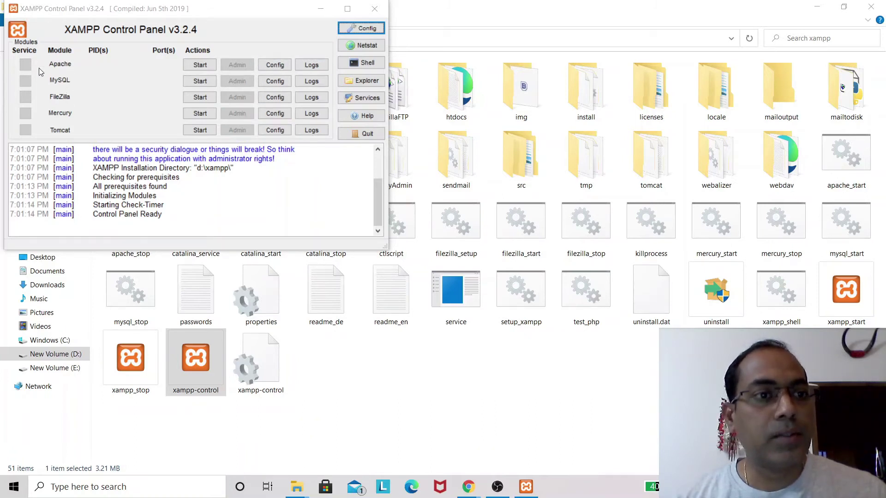
{"action": "left_click", "coordinate": [205, 70]}
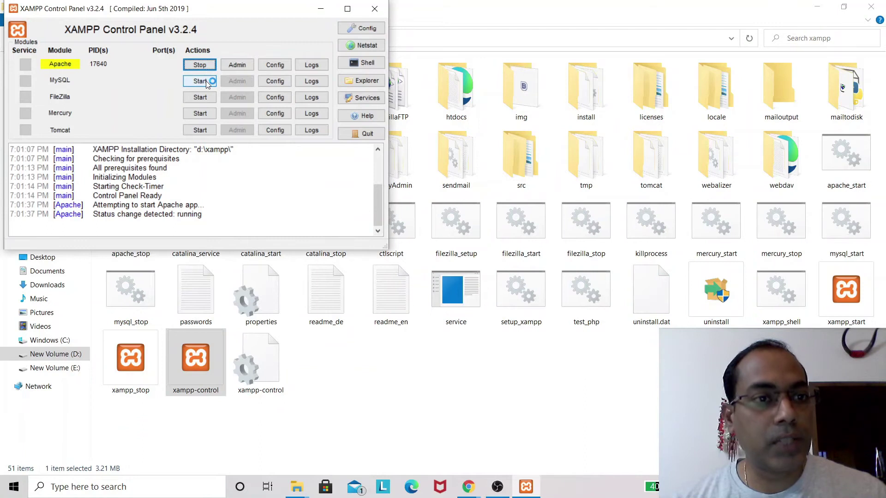
{"action": "left_click", "coordinate": [207, 82]}
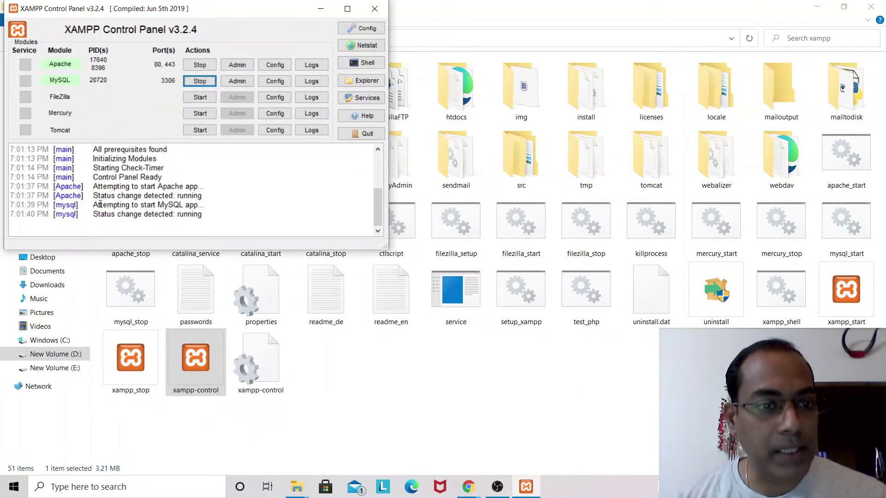
{"action": "left_click_drag", "start_coordinate": [93, 194], "coordinate": [208, 213]}
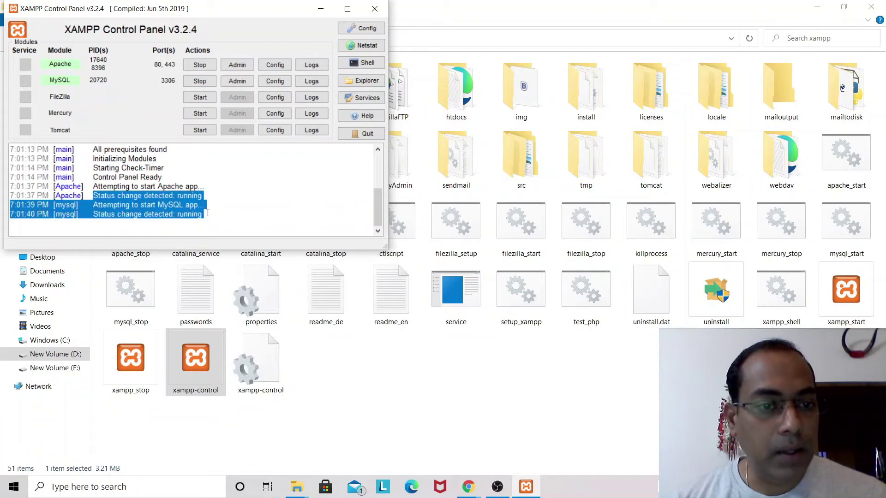
{"action": "left_click", "coordinate": [229, 232]}
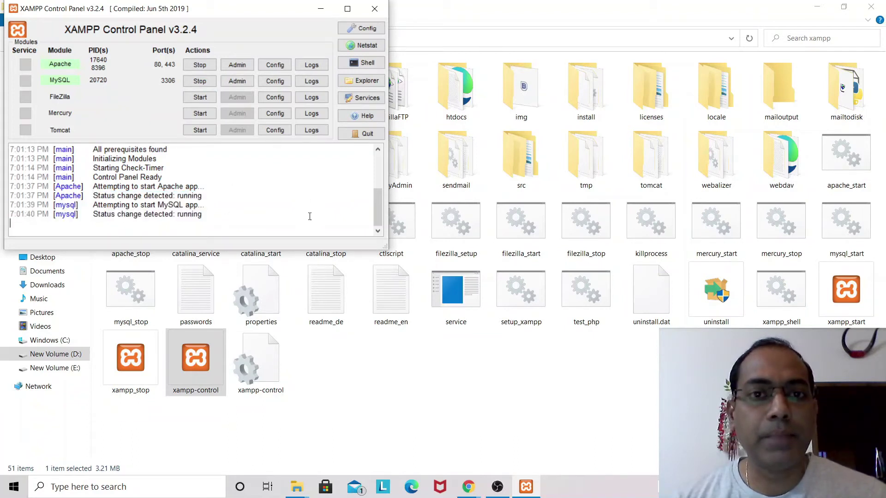
- Return to the xampp installation folder and open its htdocs subfolder
{"action": "left_click", "coordinate": [360, 82]}
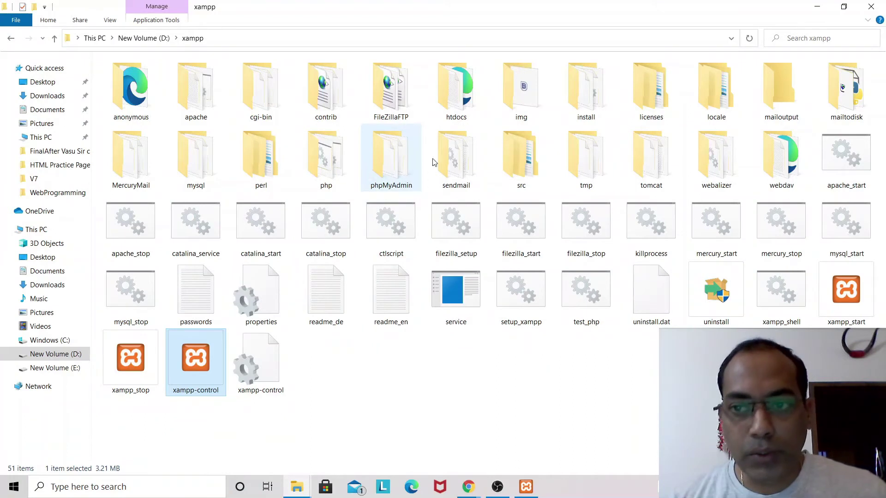
{"action": "key", "text": "h"}
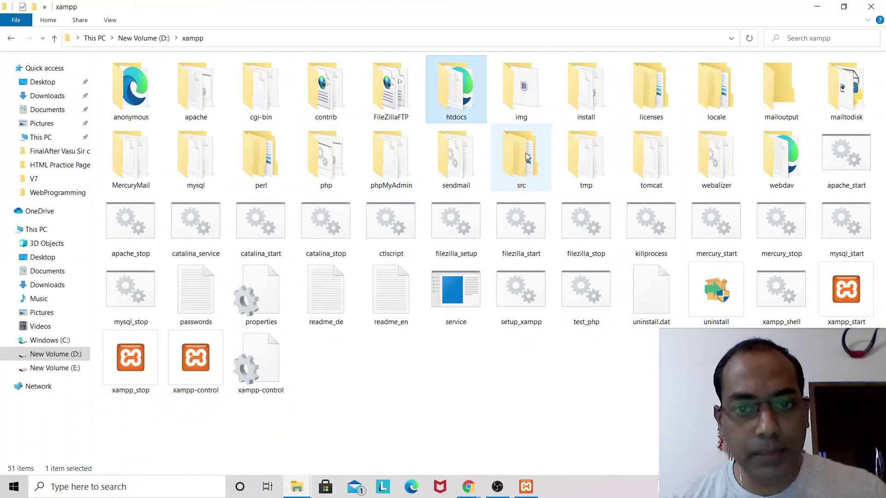
{"action": "double_click", "coordinate": [459, 109]}
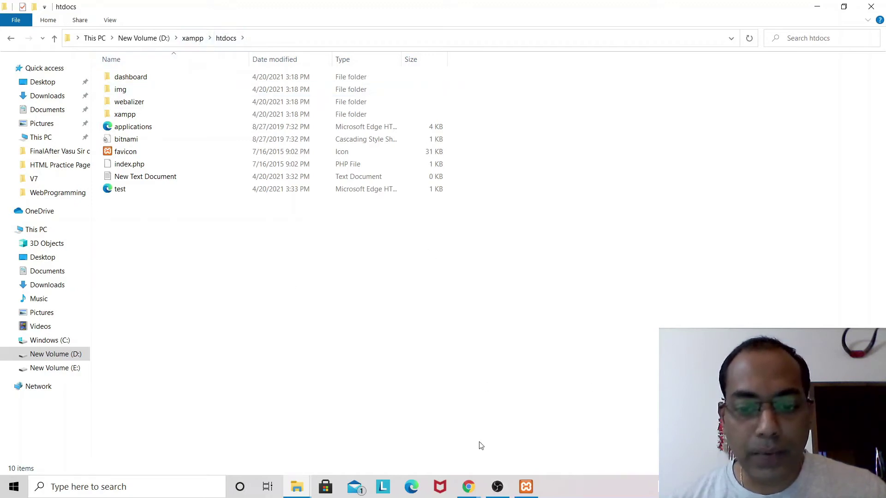
{"action": "left_click", "coordinate": [470, 488]}
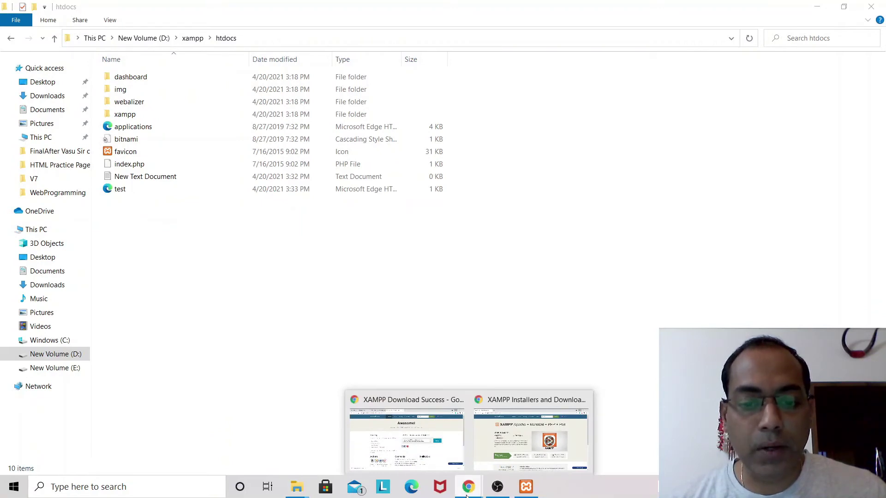
{"action": "left_click", "coordinate": [478, 449]}
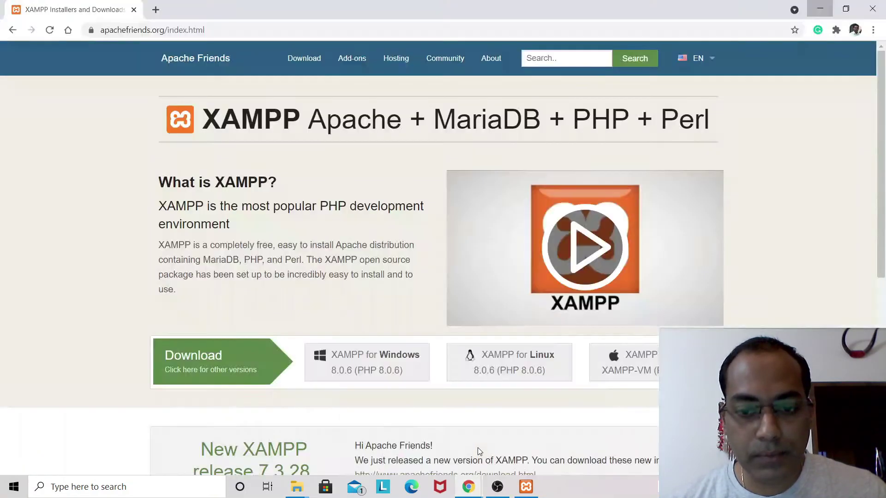
{"action": "left_click", "coordinate": [170, 27]}
{"action": "type", "text": "h"}
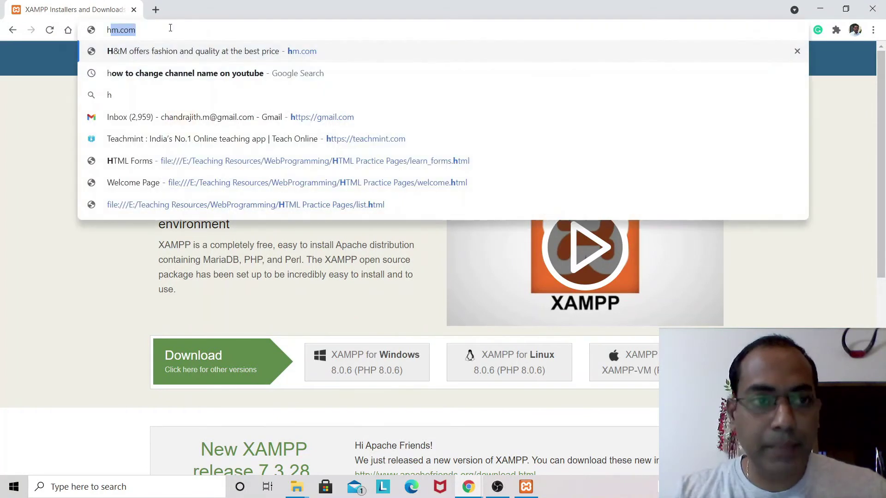
{"action": "type", "text": "ttp"}
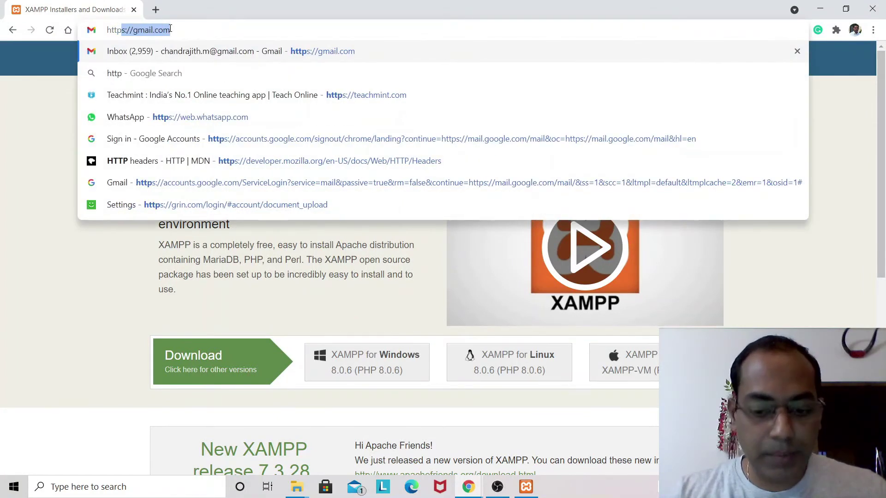
{"action": "type", "text": "://loc"}
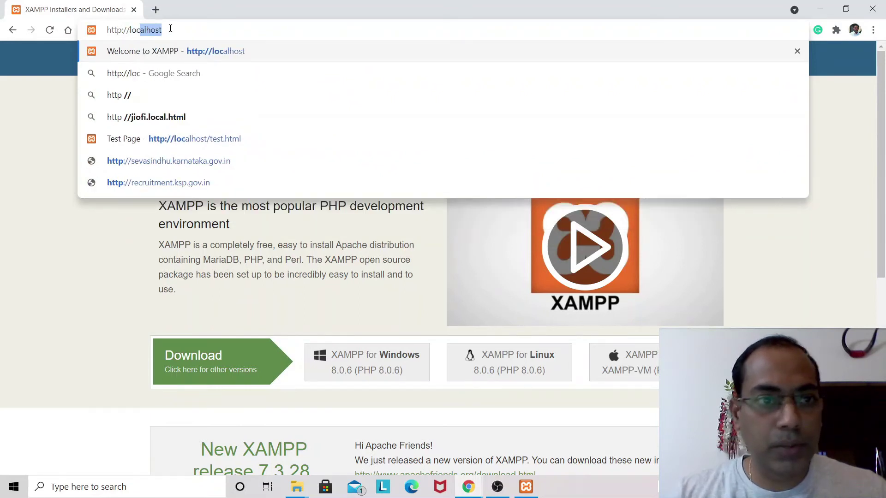
{"action": "left_click", "coordinate": [213, 51]}
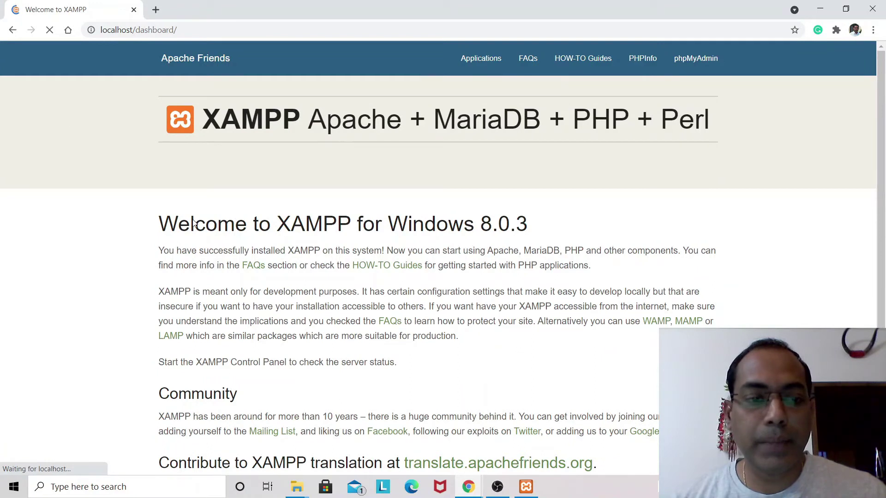
- Look over the XAMPP dashboard, open its PHPInfo page and examine the PHP configuration details
{"action": "scroll", "coordinate": [167, 224], "scroll_direction": "down", "scroll_amount": 2}
{"action": "scroll", "coordinate": [339, 148], "scroll_direction": "up", "scroll_amount": 2}
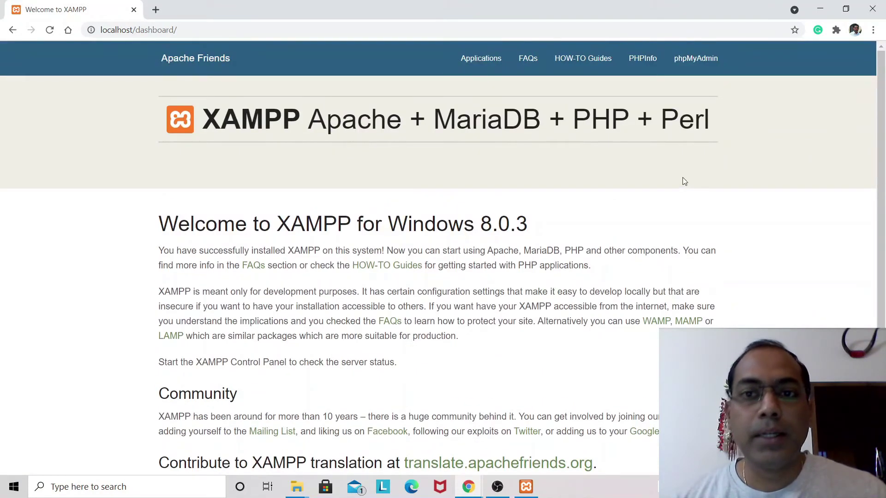
{"action": "left_click", "coordinate": [638, 69]}
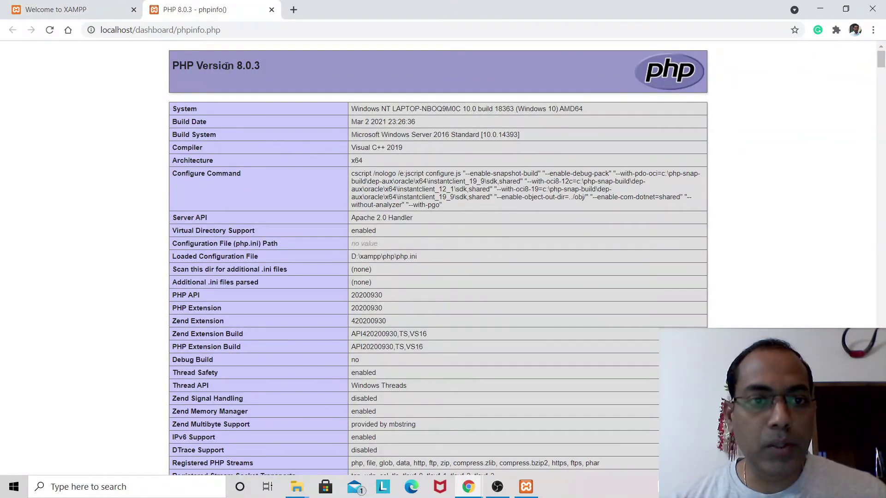
{"action": "scroll", "coordinate": [382, 278], "scroll_direction": "down", "scroll_amount": 4}
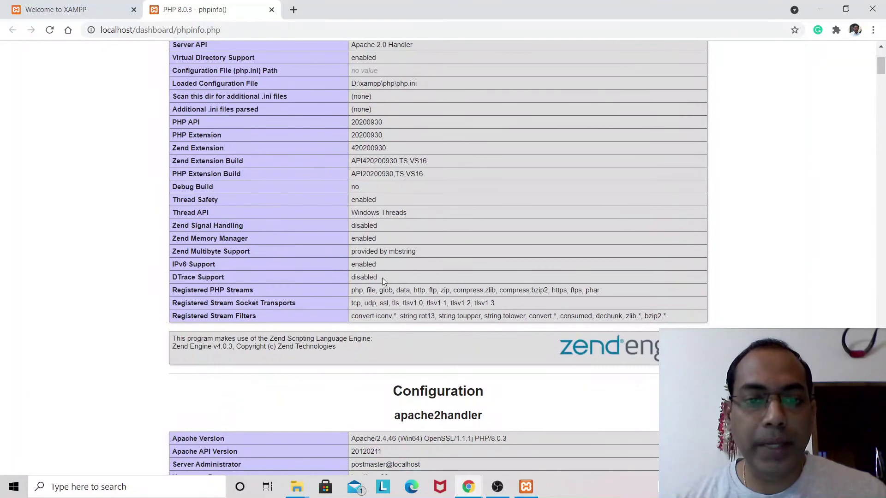
{"action": "scroll", "coordinate": [382, 279], "scroll_direction": "down", "scroll_amount": 6}
{"action": "scroll", "coordinate": [382, 278], "scroll_direction": "up", "scroll_amount": 10}
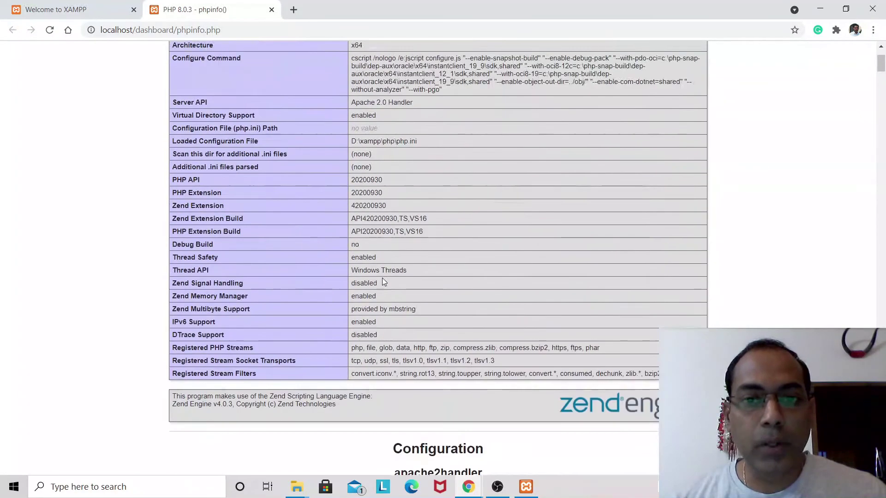
- Return to the XAMPP dashboard, open phpMyAdmin and select its web address
{"action": "left_click", "coordinate": [88, 9]}
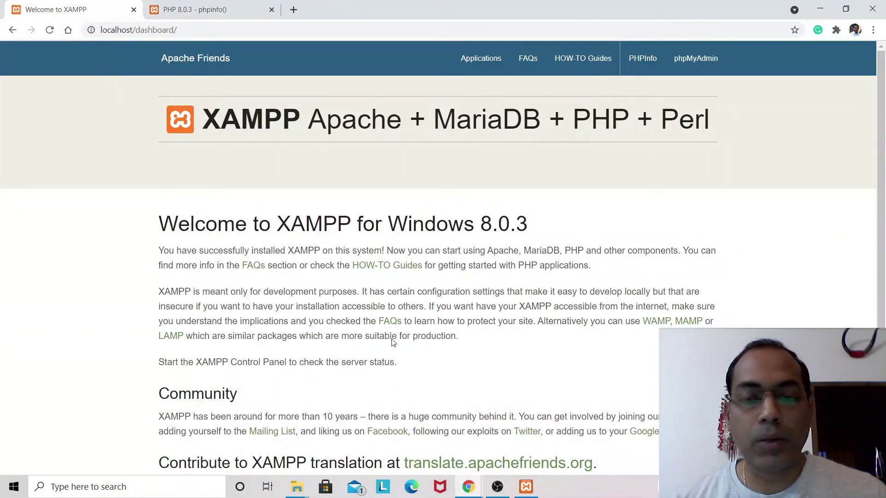
{"action": "left_click", "coordinate": [699, 63]}
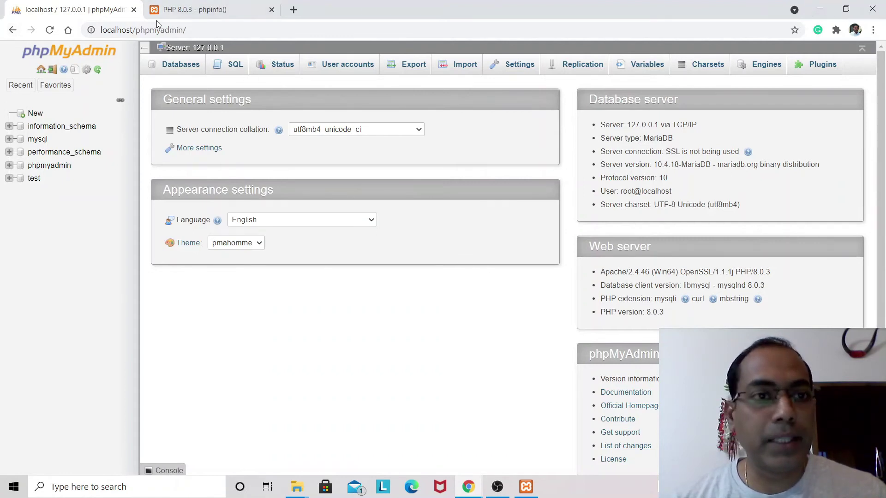
{"action": "left_click", "coordinate": [231, 29]}
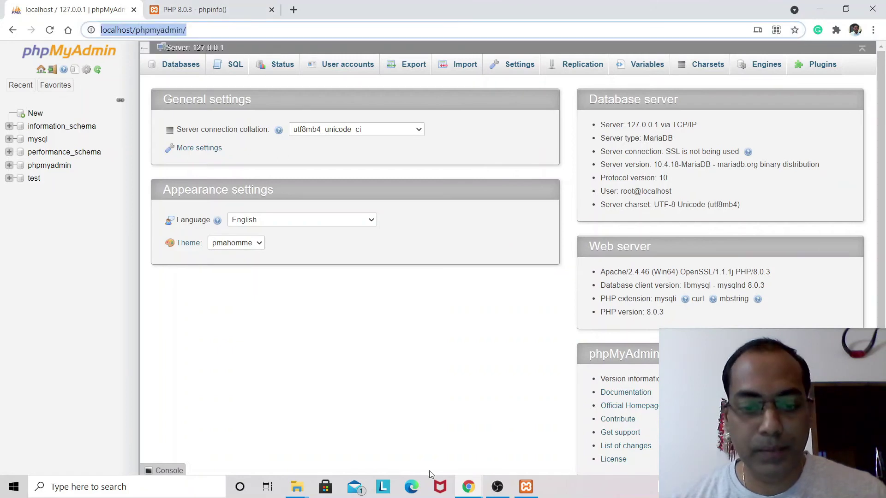
- Launch Notepad++ from the desktop and start a new document with an opening <html> tag on the first line
{"action": "key", "text": "super+d"}
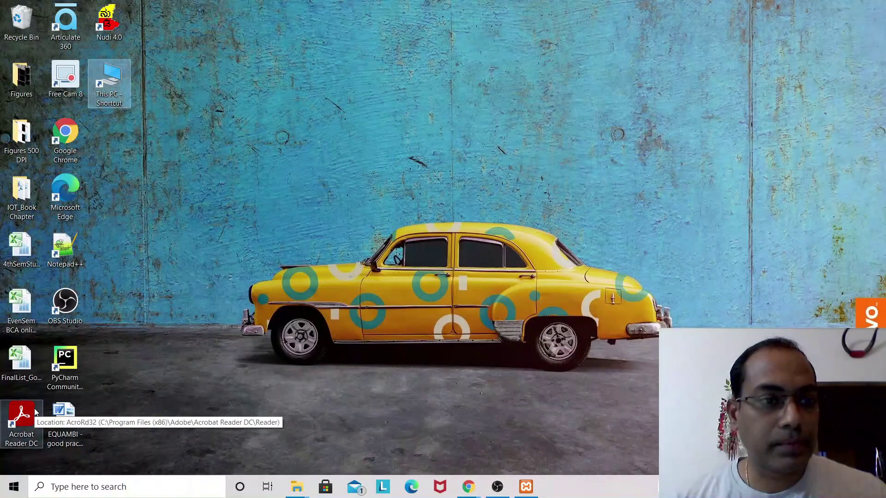
{"action": "double_click", "coordinate": [78, 240]}
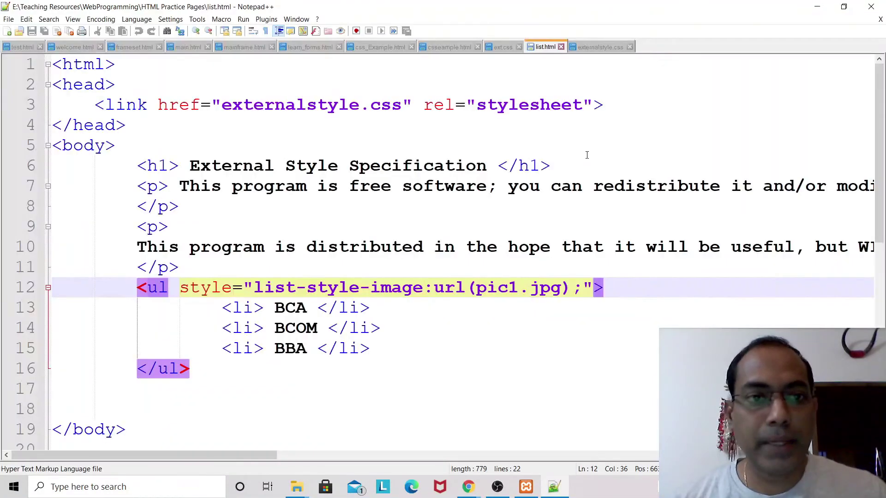
{"action": "left_click", "coordinate": [8, 19]}
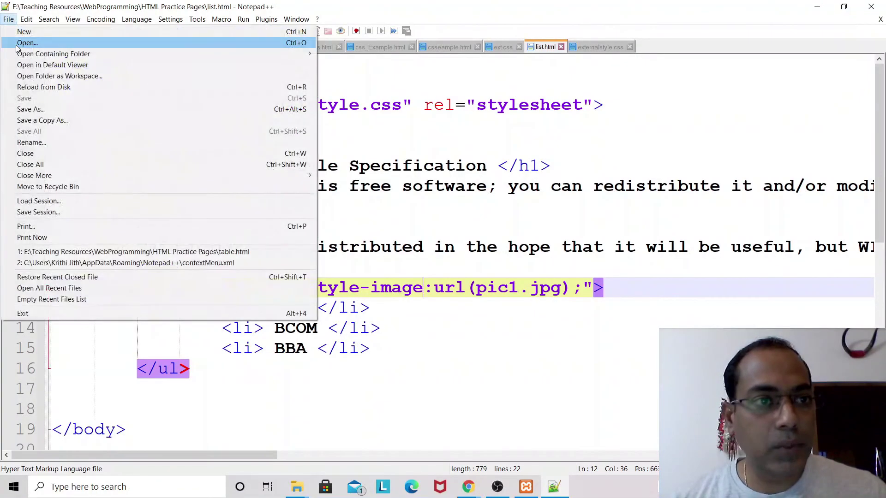
{"action": "left_click", "coordinate": [24, 32]}
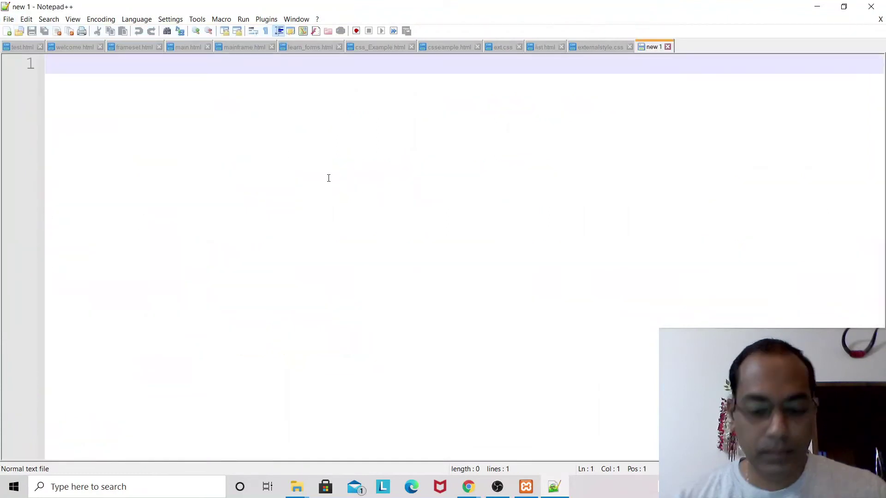
{"action": "type", "text": "<html"}
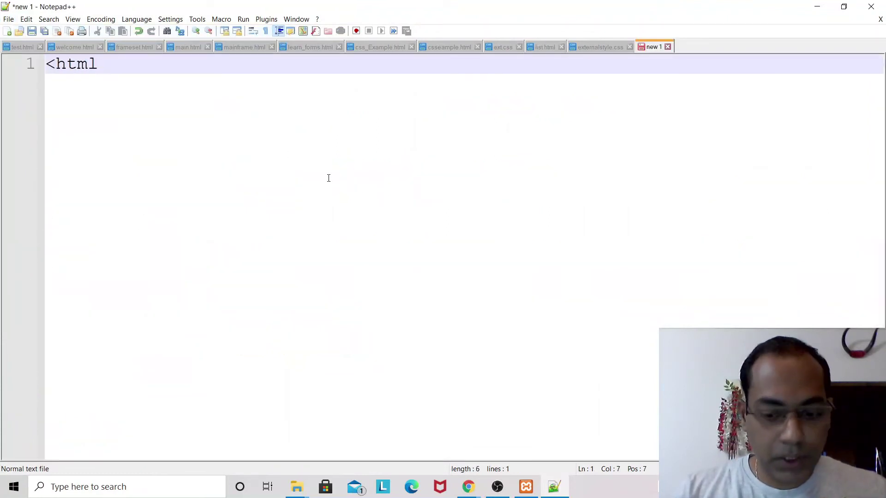
{"action": "type", "text": ">"}
{"action": "key", "text": "Return"}
- Begin saving the new document under a new name and browse to the xampp\htdocs folder on New Volume (D:)
{"action": "left_click", "coordinate": [8, 19]}
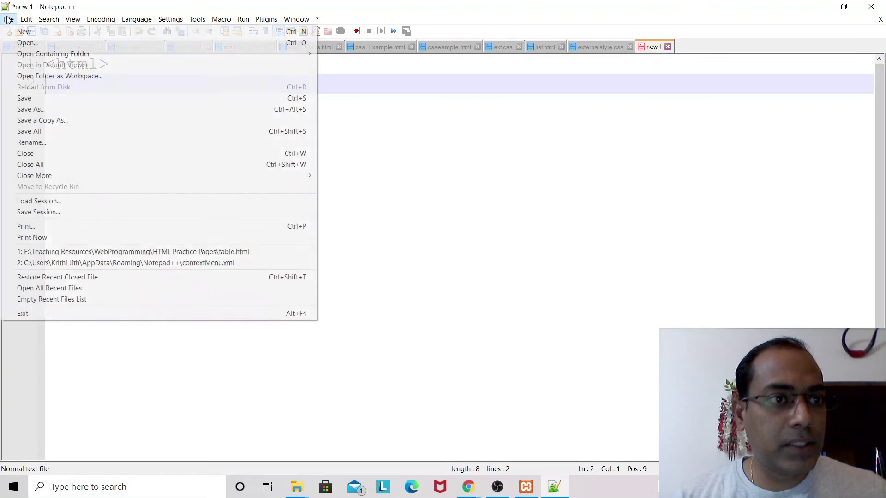
{"action": "left_click", "coordinate": [38, 108]}
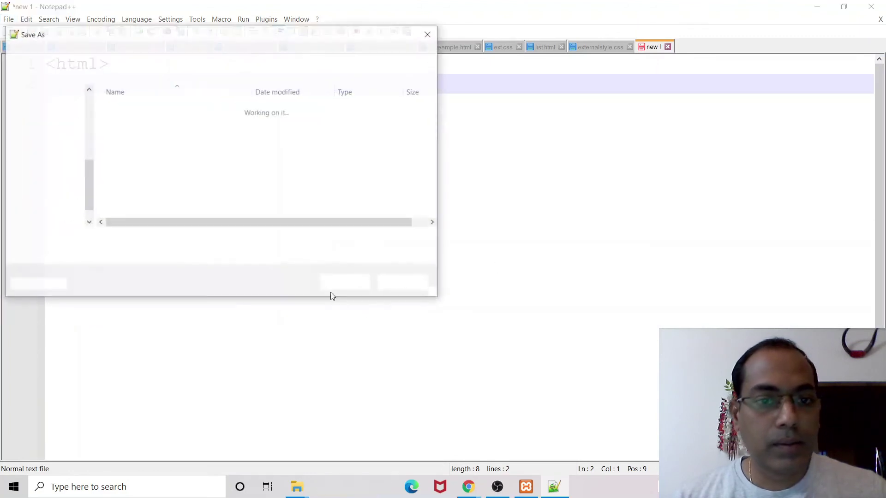
{"action": "left_click", "coordinate": [79, 206]}
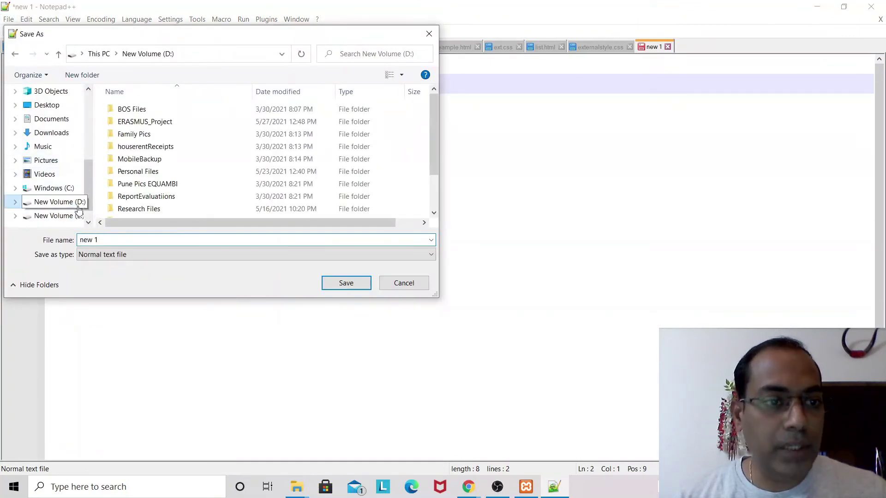
{"action": "left_click", "coordinate": [190, 156]}
{"action": "scroll", "coordinate": [190, 157], "scroll_direction": "down", "scroll_amount": 1}
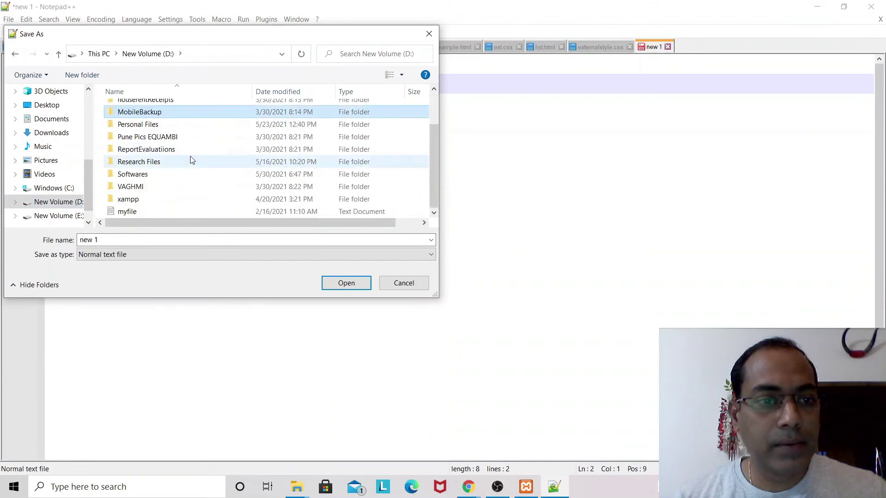
{"action": "double_click", "coordinate": [151, 200]}
{"action": "double_click", "coordinate": [127, 171]}
- Save the document as first with the file type Hyper Text Markup Language file
{"action": "left_click", "coordinate": [172, 241]}
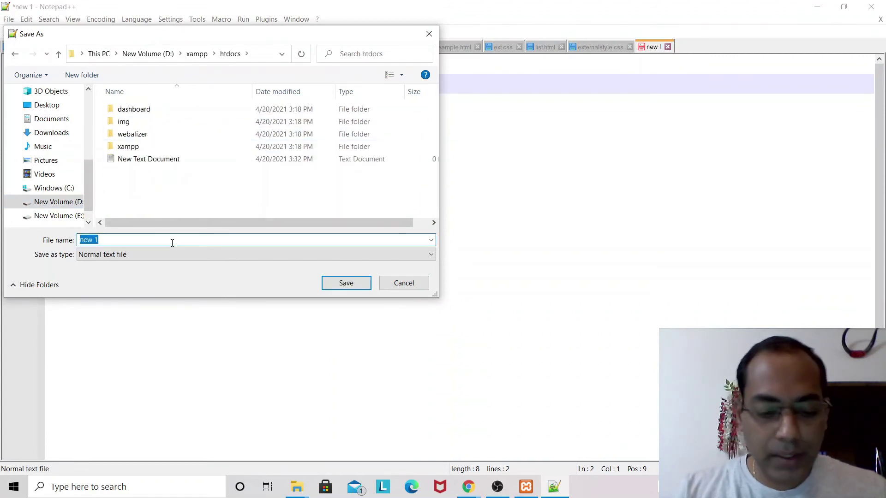
{"action": "type", "text": "first"}
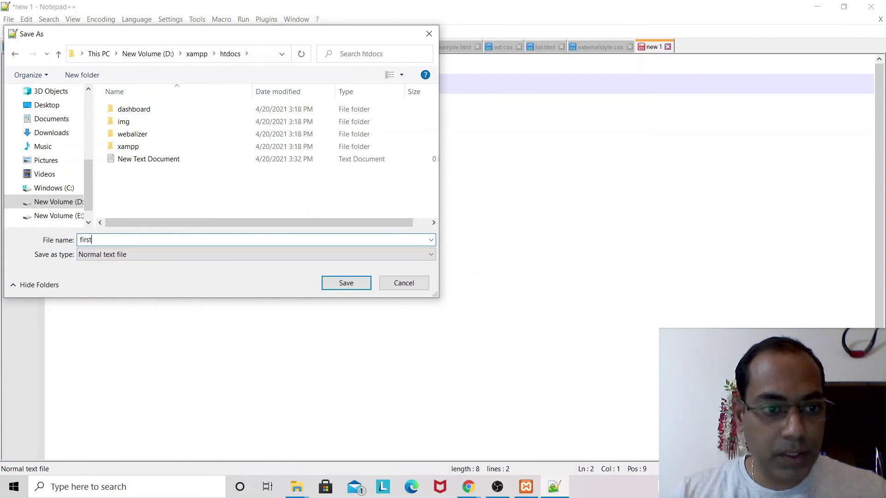
{"action": "left_click", "coordinate": [159, 258]}
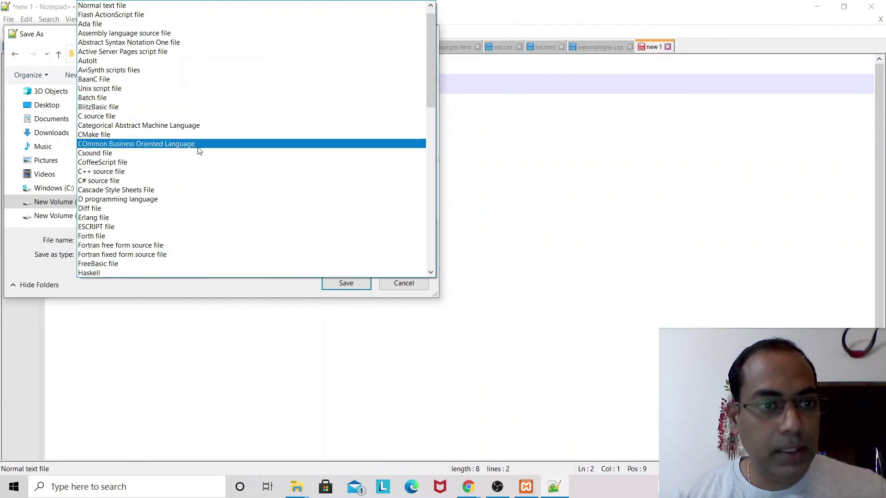
{"action": "scroll", "coordinate": [184, 211], "scroll_direction": "down", "scroll_amount": 3}
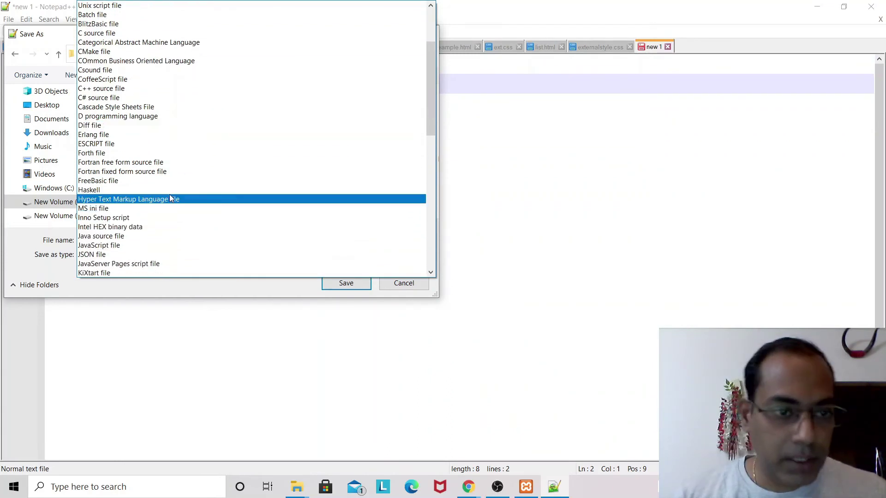
{"action": "left_click", "coordinate": [170, 197]}
{"action": "left_click", "coordinate": [350, 289]}
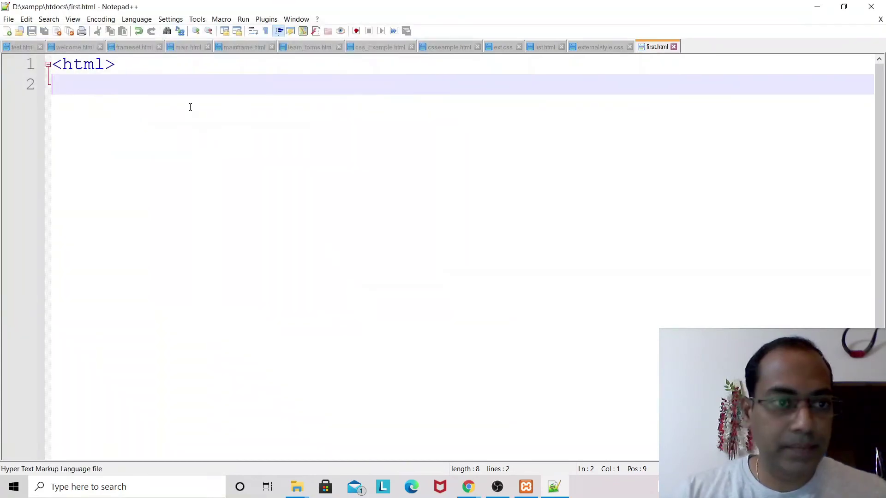
- Add the closing </html> tag and insert an indented <head> tag on a new line between the html tags
{"action": "type", "text": "</html>"}
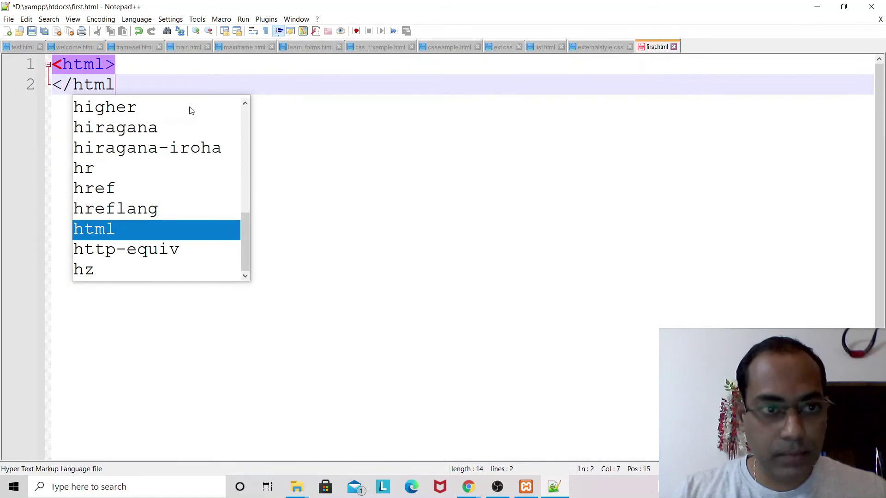
{"action": "left_click", "coordinate": [187, 65]}
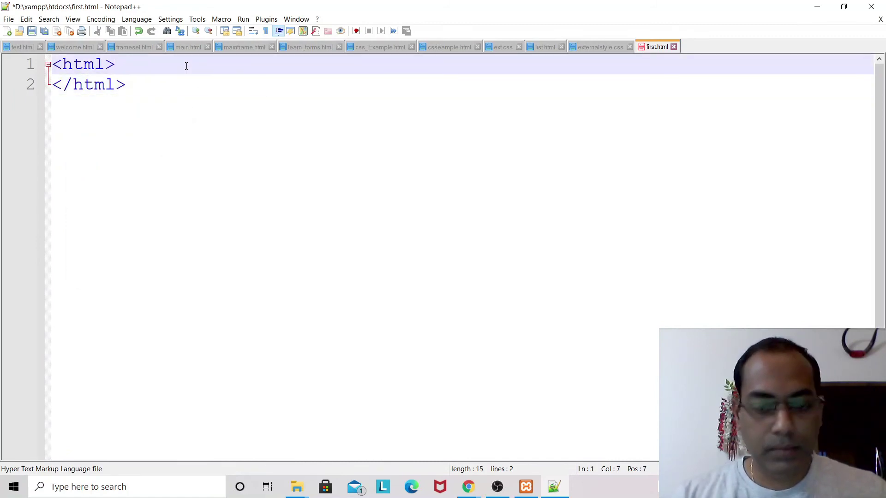
{"action": "key", "text": "Return"}
{"action": "key", "text": "Tab"}
{"action": "type", "text": "<head"}
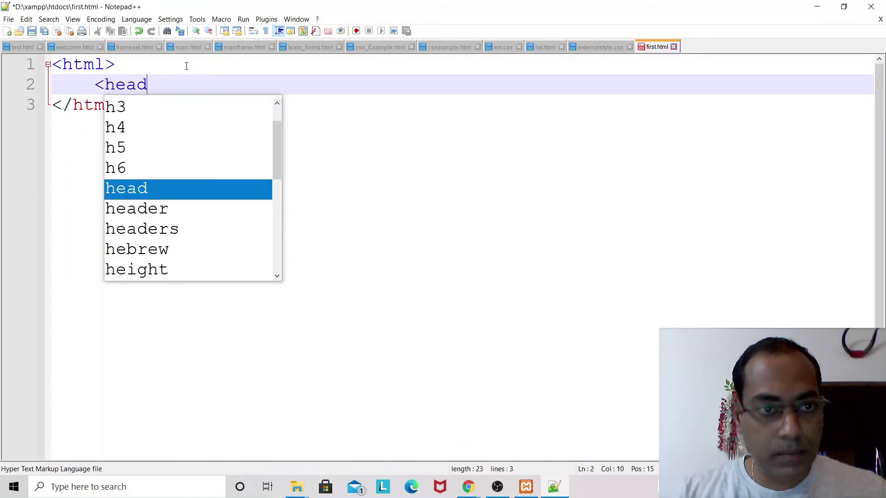
{"action": "type", "text": "> <"}
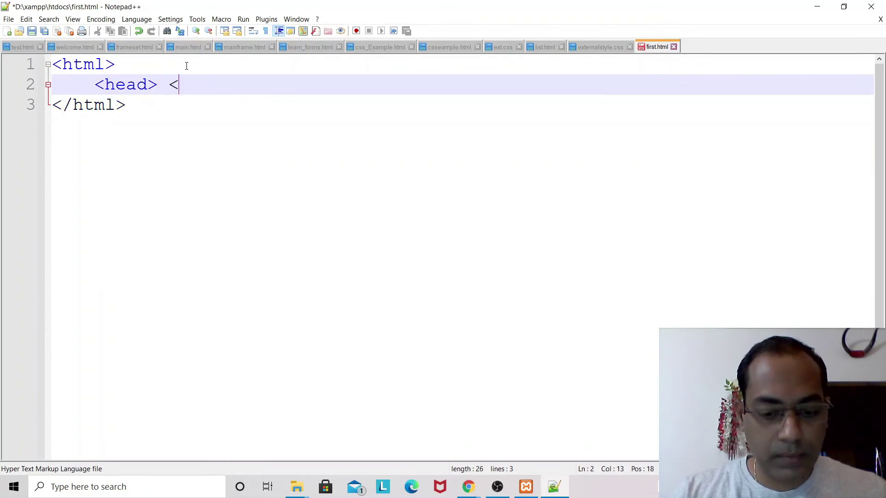
- Complete the page title after the head tag as <title> Welcome </title>
{"action": "type", "text": "title"}
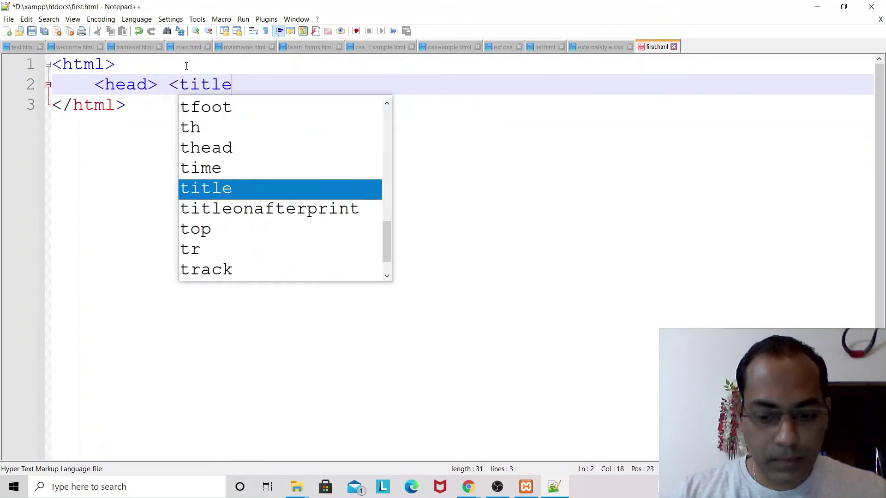
{"action": "type", "text": "> "}
{"action": "type", "text": "We"}
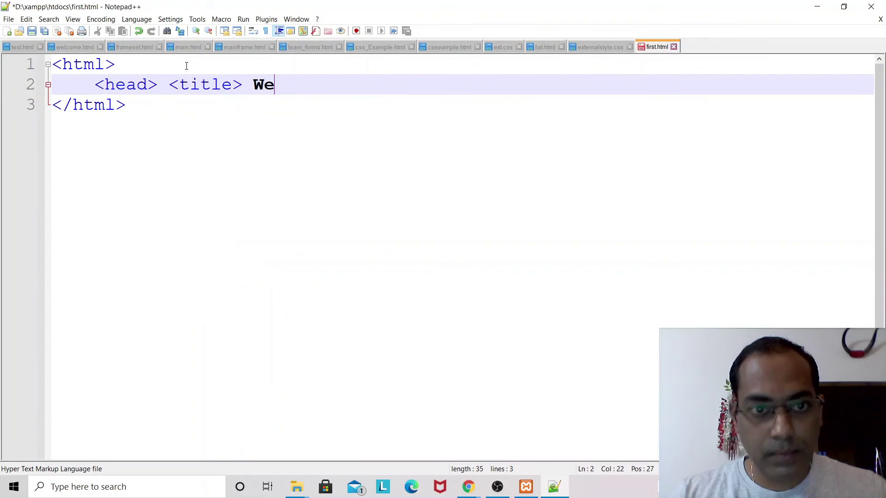
{"action": "type", "text": "lcome </"}
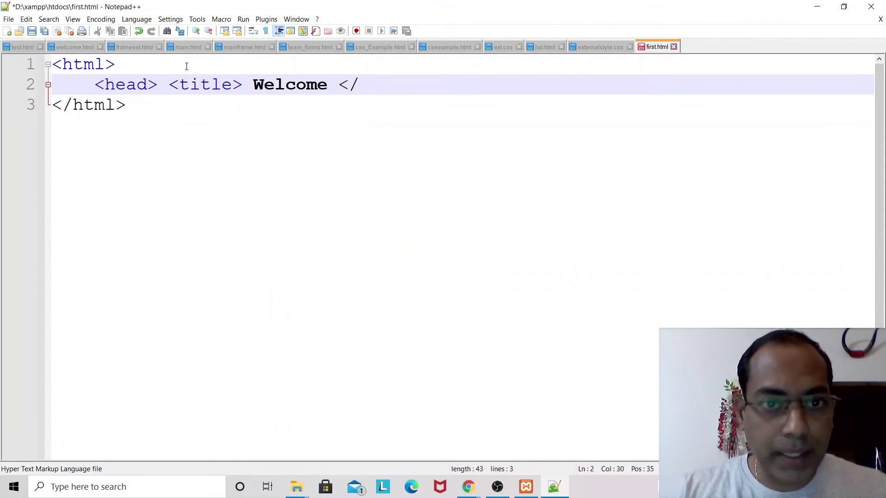
{"action": "type", "text": "te"}
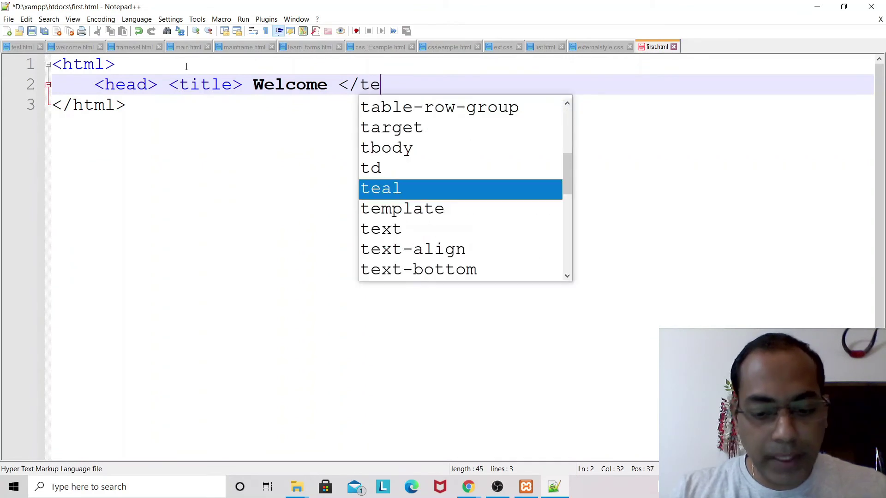
{"action": "key", "text": "BackSpace"}
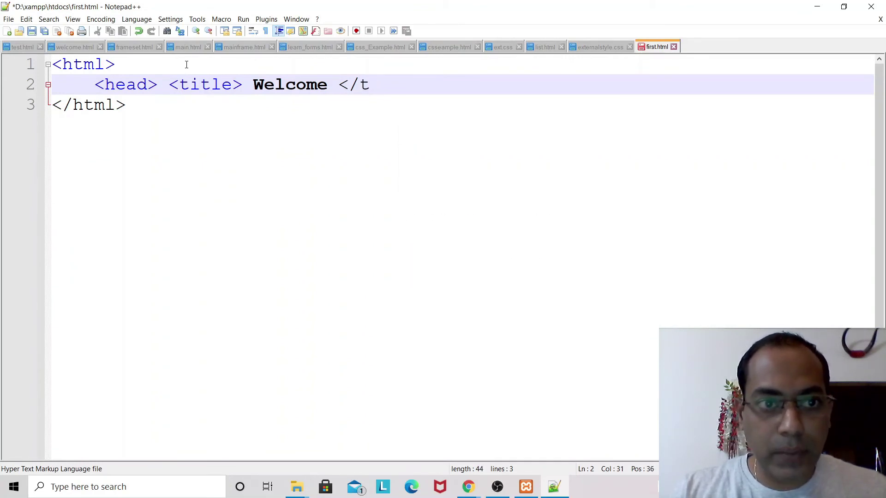
{"action": "type", "text": "itle>"}
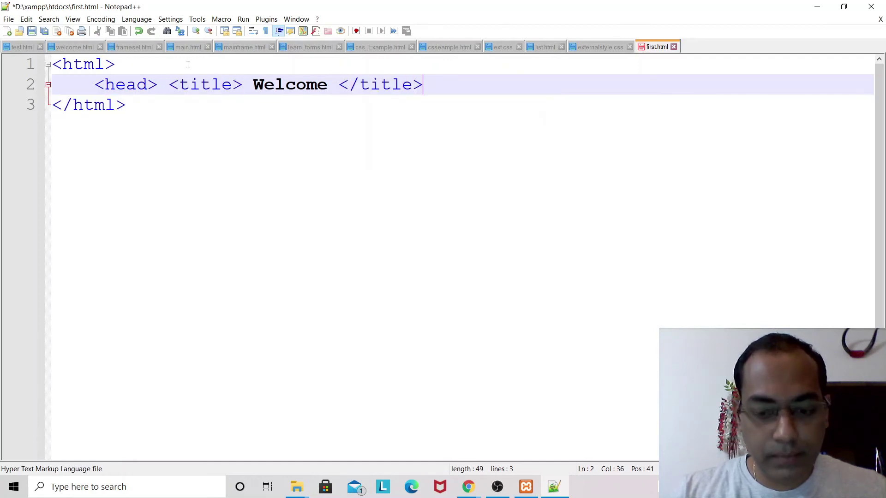
- Add an indented <body> tag below the title line with the nested heading <h1> Welcome from Server </h1>, and save the file
{"action": "key", "text": "Return"}
{"action": "type", "text": "<body>"}
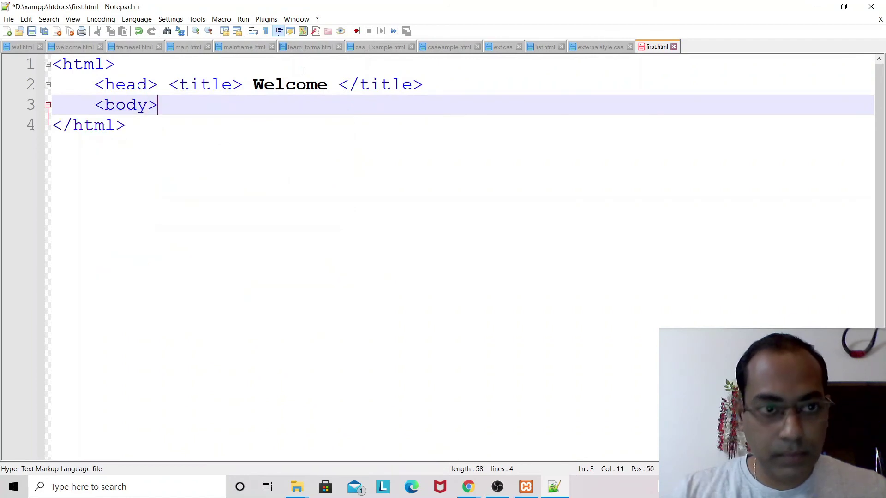
{"action": "key", "text": "Return"}
{"action": "type", "text": "<"}
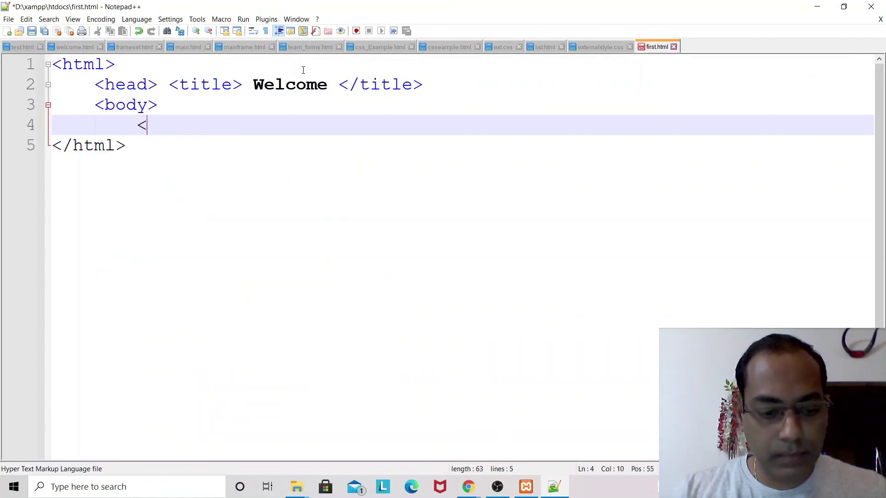
{"action": "type", "text": "h1> W"}
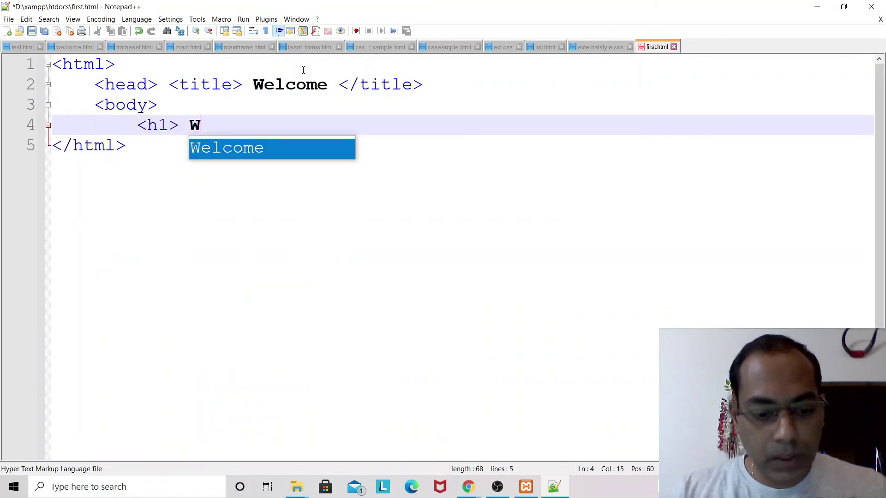
{"action": "type", "text": "elcome fro"}
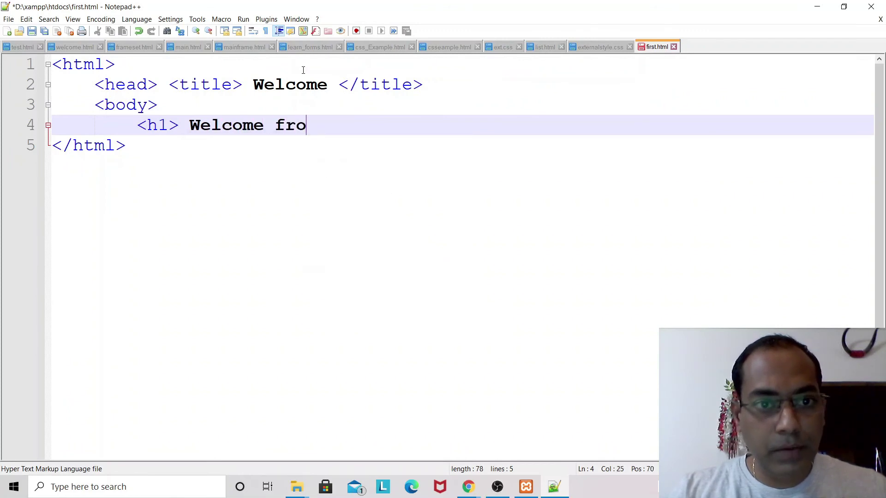
{"action": "type", "text": "m SEr"}
{"action": "key", "text": "BackSpace"}
{"action": "key", "text": "BackSpace"}
{"action": "type", "text": "erver"}
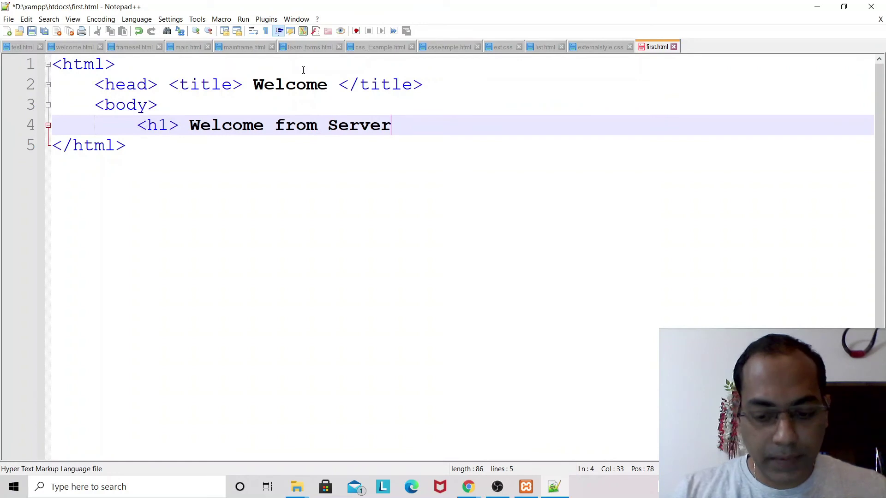
{"action": "type", "text": " </h1>"}
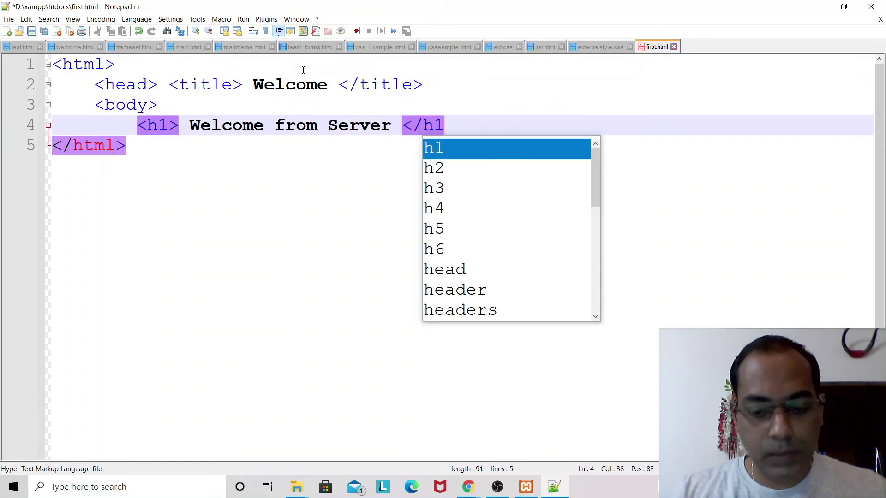
{"action": "key", "text": "ctrl+s"}
{"action": "left_click", "coordinate": [336, 158]}
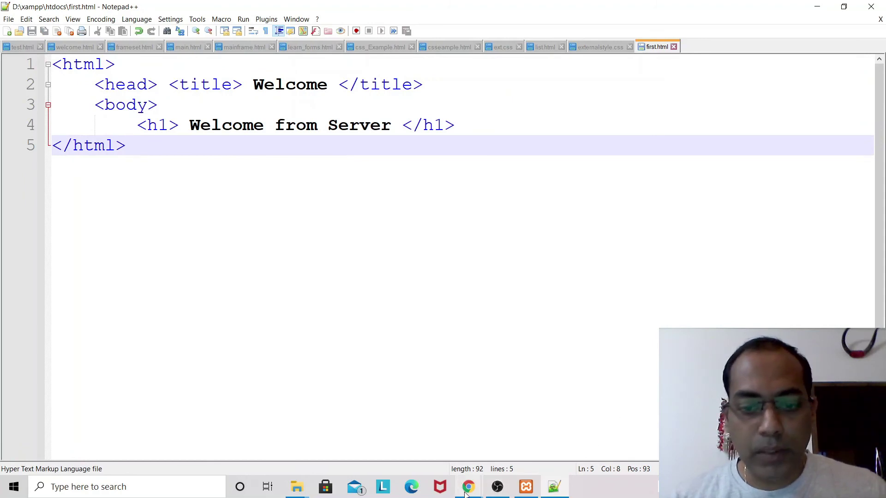
- Switch to the Chrome window showing phpMyAdmin and remove phpmyadmin/ from its address, keeping localhost/
{"action": "mouse_move", "coordinate": [467, 489]}
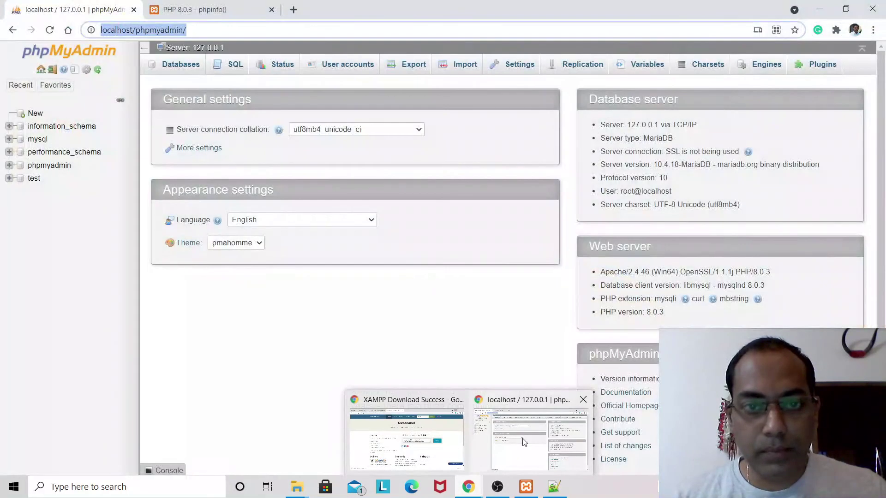
{"action": "left_click", "coordinate": [523, 441]}
{"action": "left_click", "coordinate": [198, 32]}
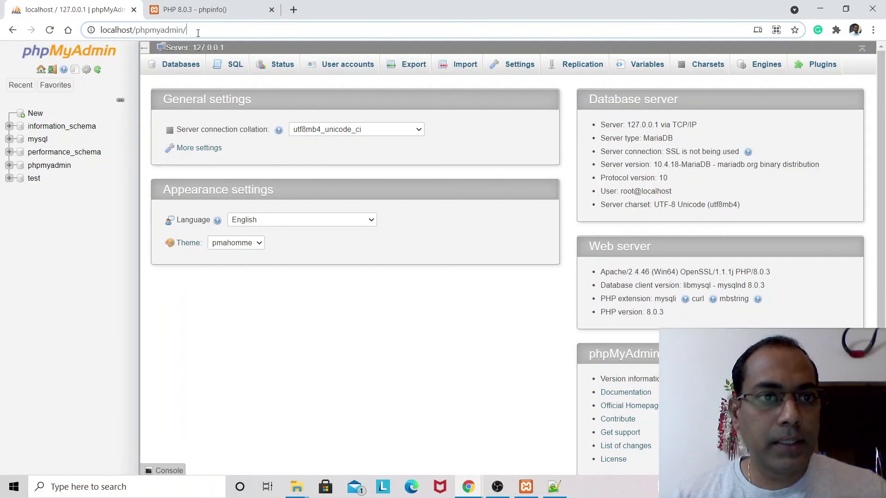
{"action": "left_click_drag", "start_coordinate": [197, 31], "coordinate": [137, 30]}
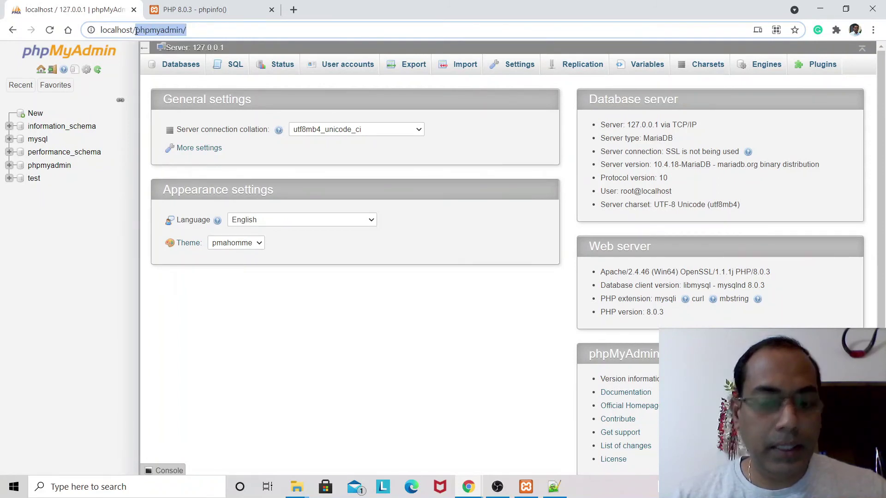
{"action": "key", "text": "BackSpace"}
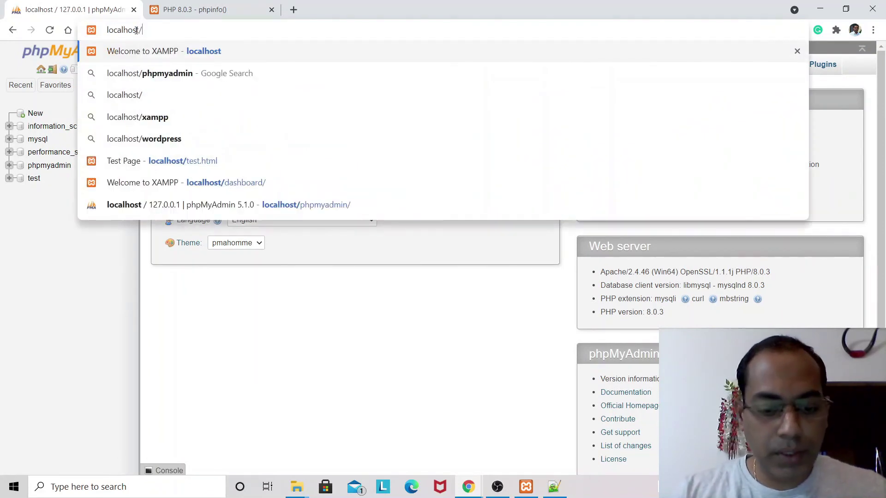
- Complete the address as localhost/first.html and load the page from the local server
{"action": "type", "text": "tes"}
{"action": "key", "text": "BackSpace"}
{"action": "key", "text": "BackSpace"}
{"action": "key", "text": "BackSpace"}
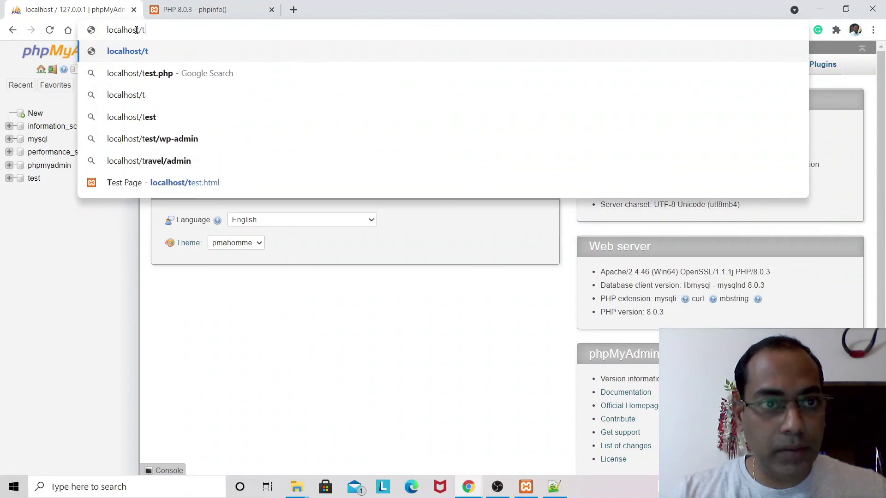
{"action": "key", "text": "BackSpace"}
{"action": "type", "text": "f"}
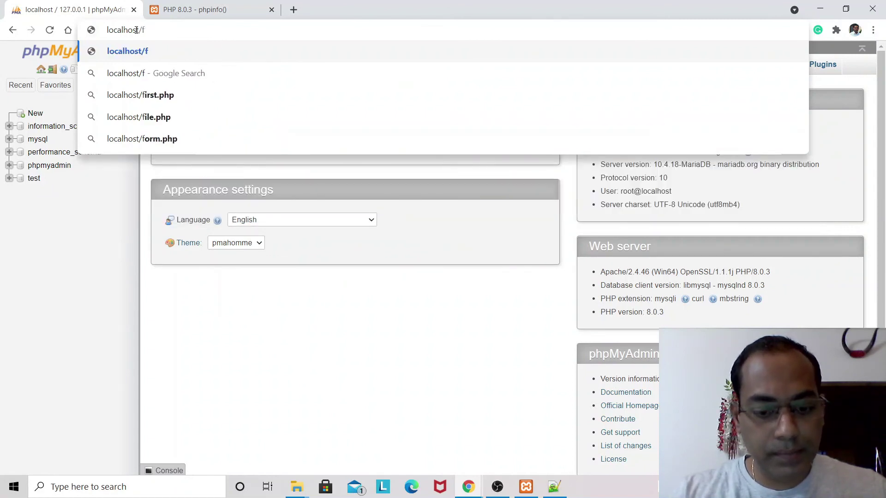
{"action": "type", "text": "irst.html"}
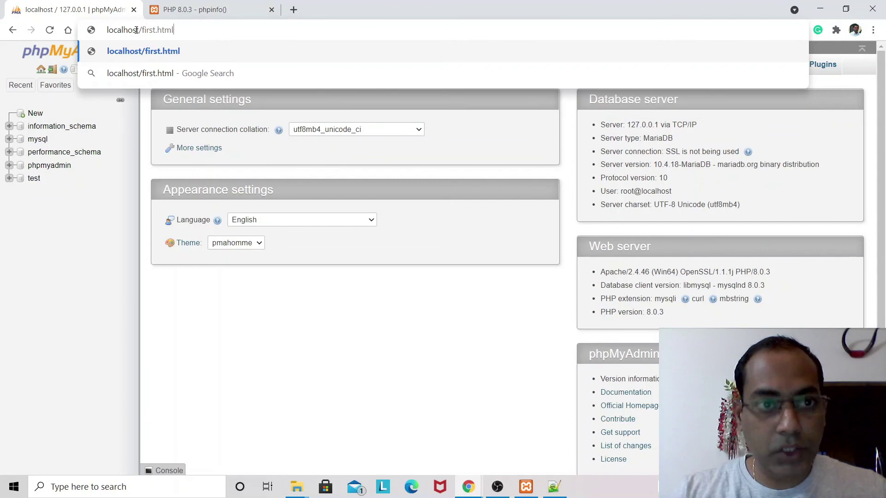
{"action": "key", "text": "Return"}
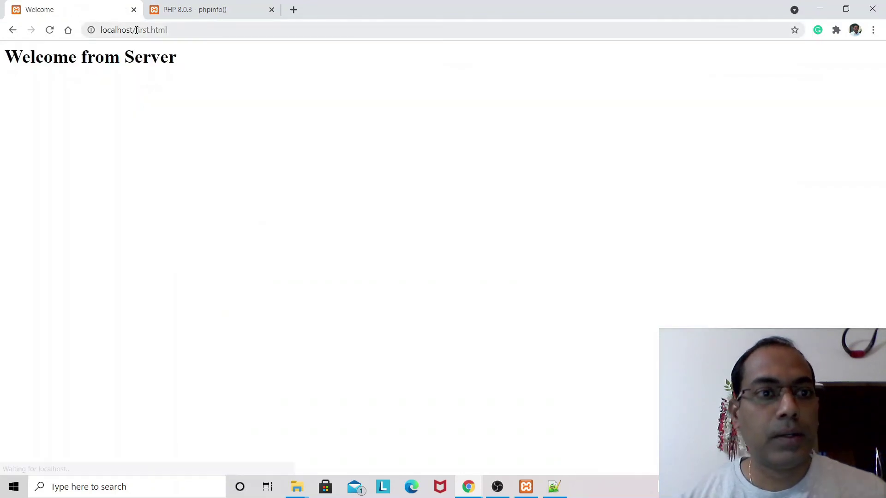
{"action": "left_click_drag", "start_coordinate": [4, 56], "coordinate": [347, 150]}
{"action": "left_click", "coordinate": [348, 150]}
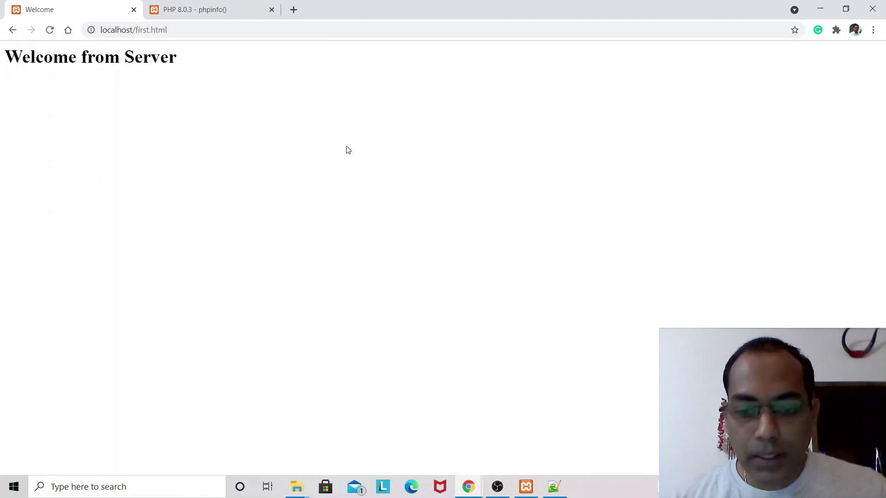
- Switch to the XAMPP Control Panel, stop the Apache and MySQL modules, and close the control panel window
{"action": "left_click", "coordinate": [524, 490]}
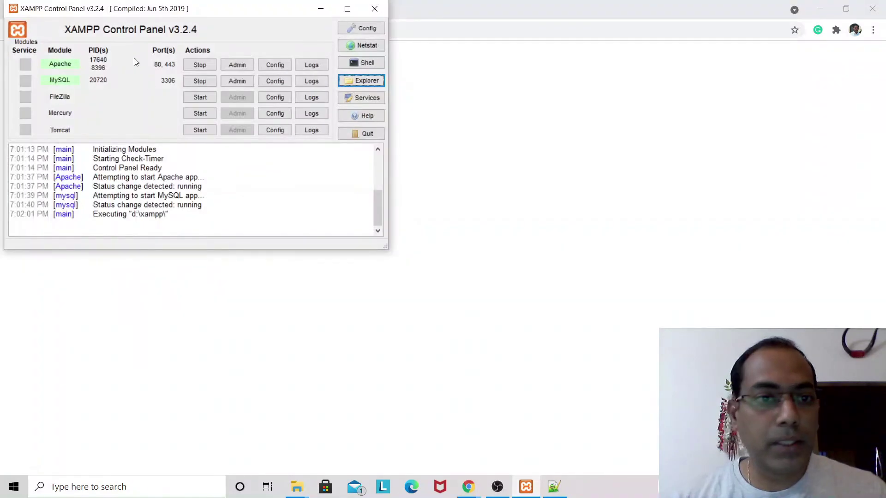
{"action": "left_click", "coordinate": [197, 65]}
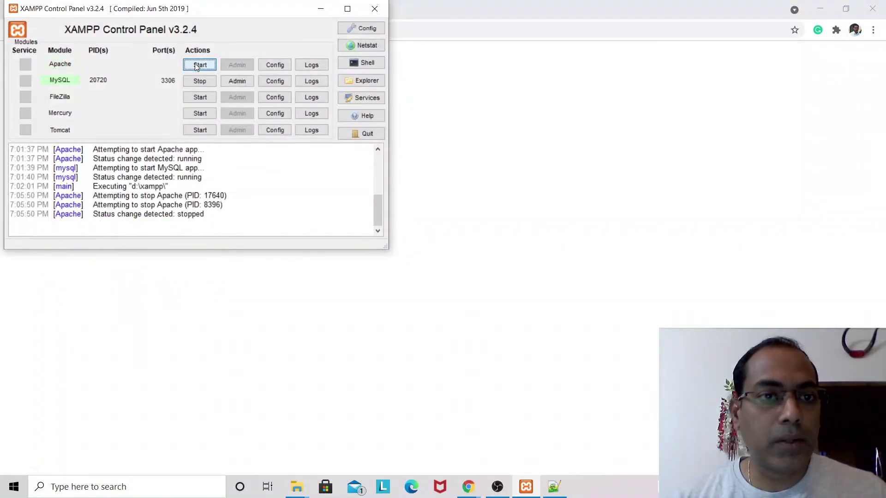
{"action": "left_click", "coordinate": [210, 84]}
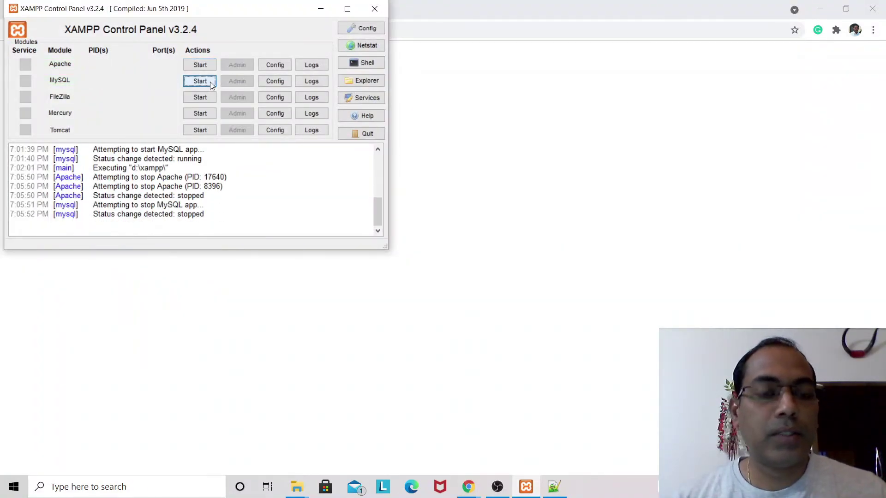
{"action": "left_click", "coordinate": [375, 9]}
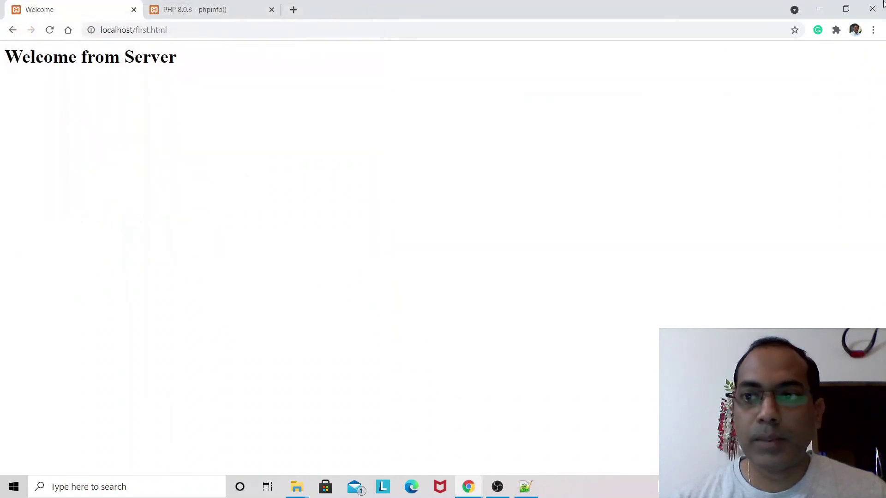